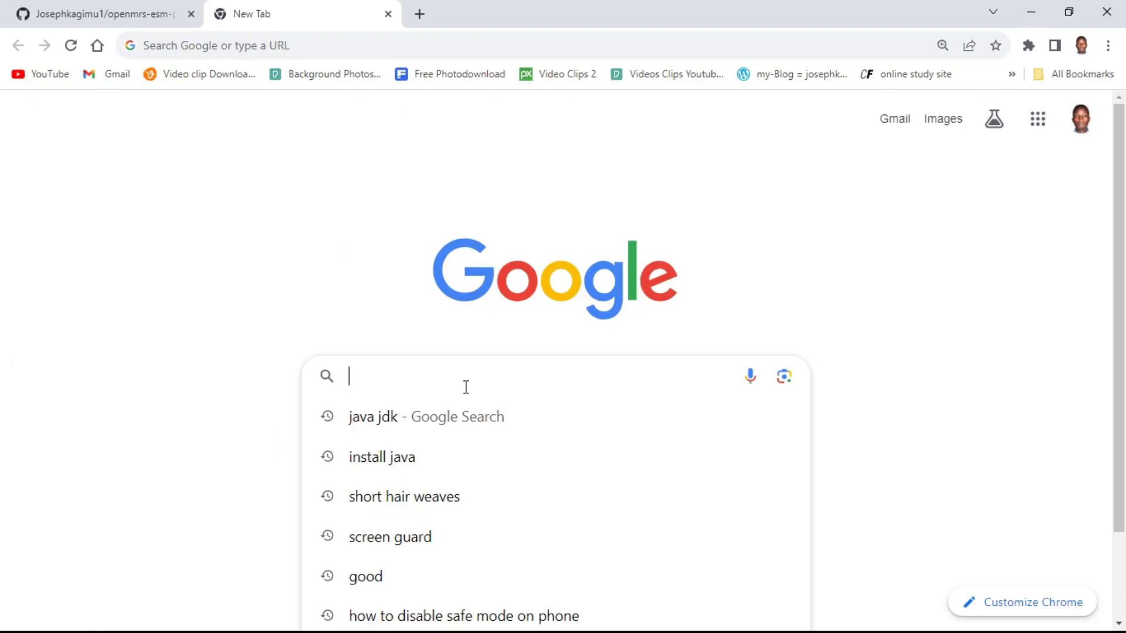
Search Google for "java jdk" and open Oracle's Java Downloads page from the results.
{"action": "type", "text": "ava"}
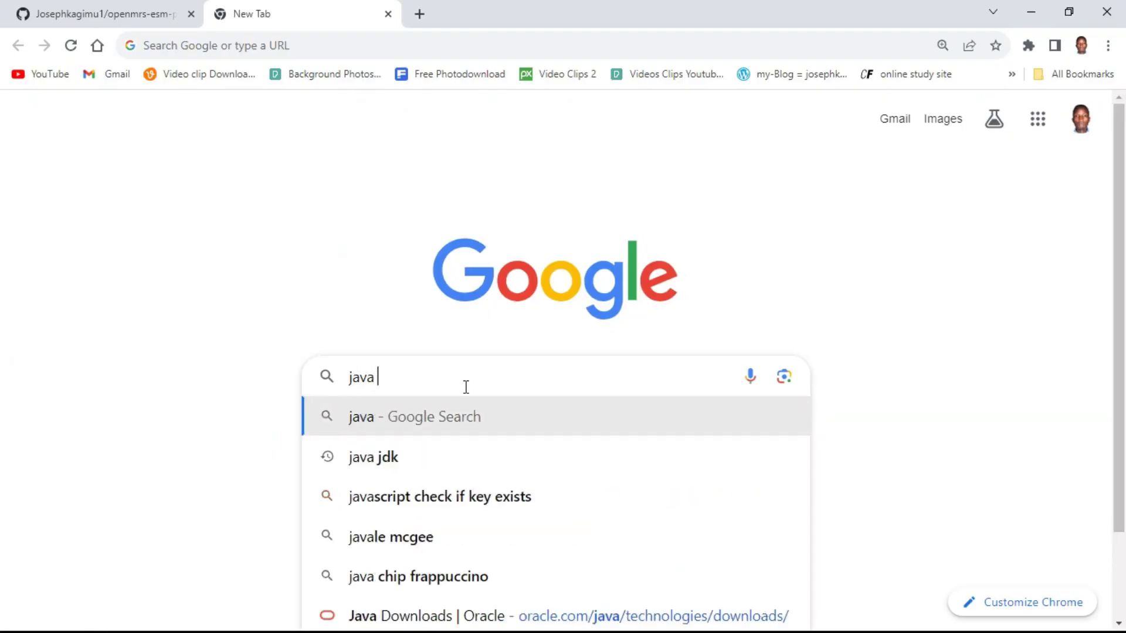
{"action": "type", "text": " jd"}
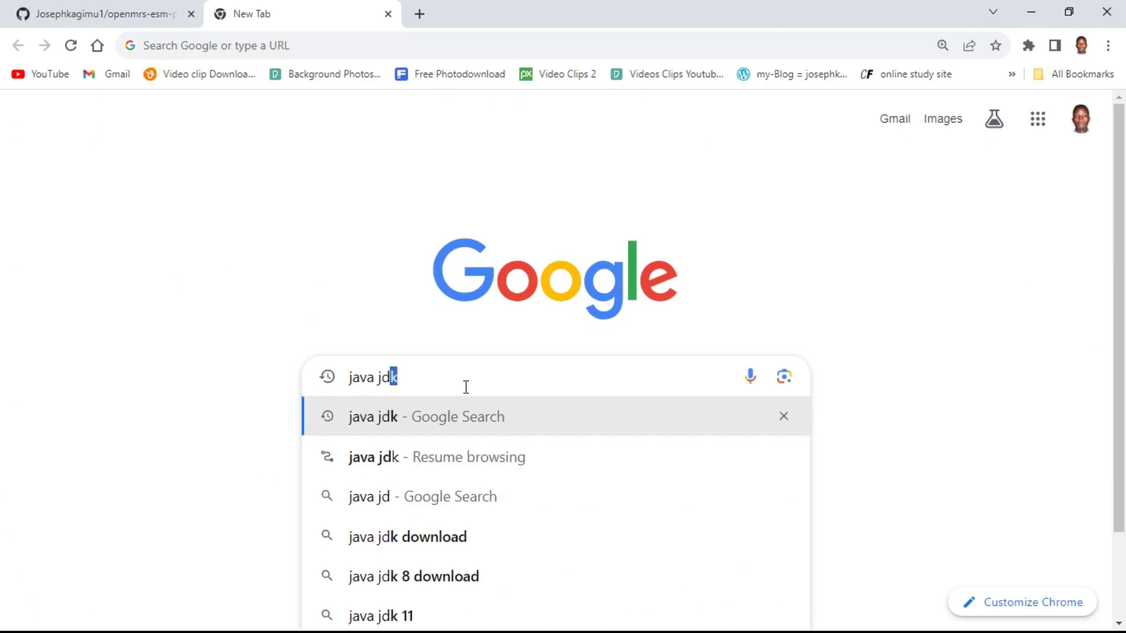
{"action": "type", "text": "k"}
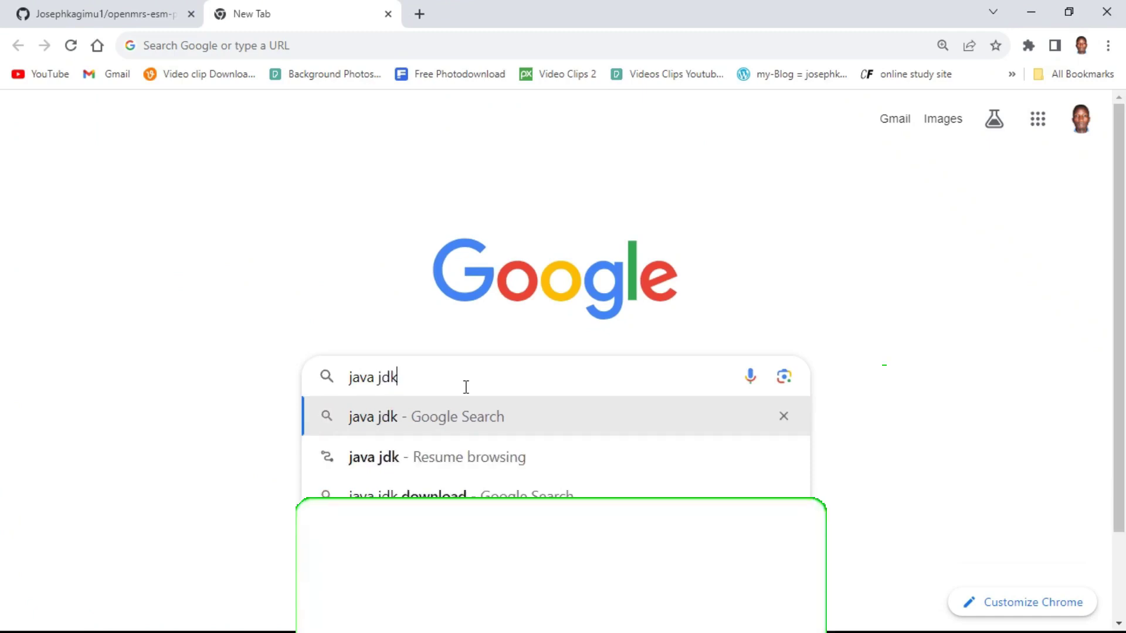
{"action": "key", "text": "Return"}
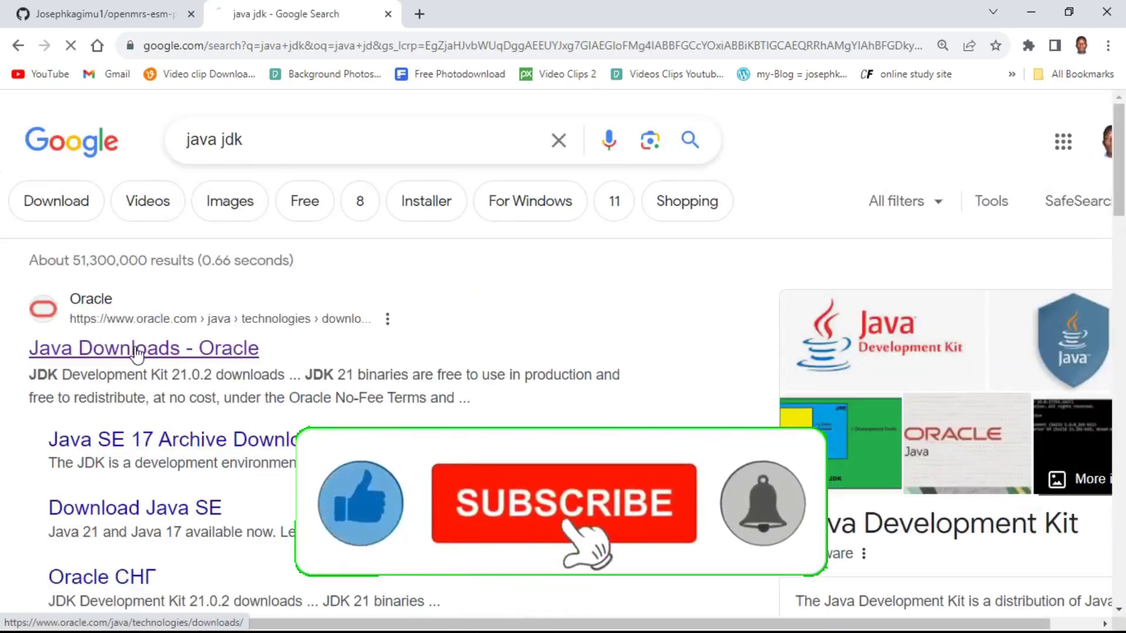
{"action": "left_click", "coordinate": [133, 350]}
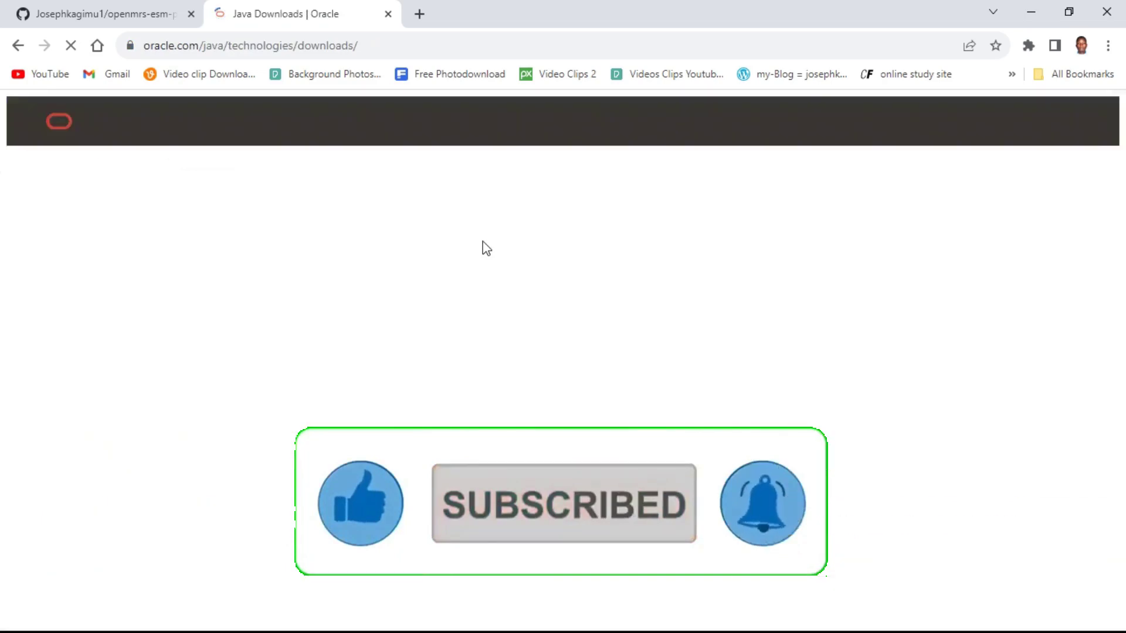
{"action": "key", "text": "ctrl+minus"}
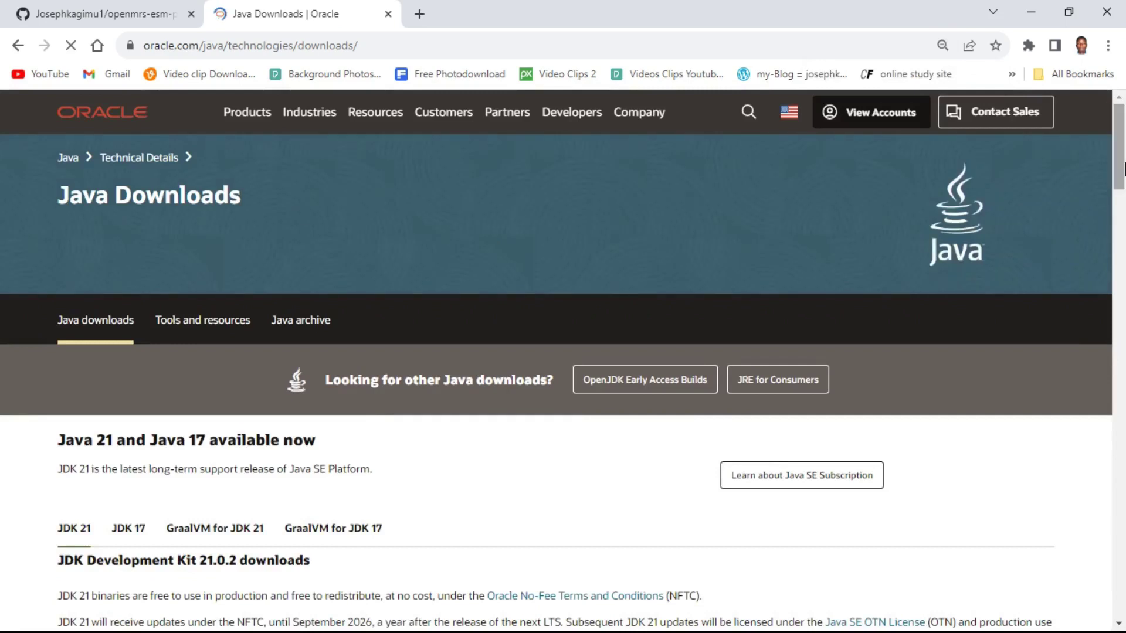
Accept the Oracle licence agreement and request the Java 8 Windows x64 installer, jdk-8u401-windows-x64.exe.
{"action": "left_click_drag", "start_coordinate": [1124, 168], "coordinate": [1123, 402]}
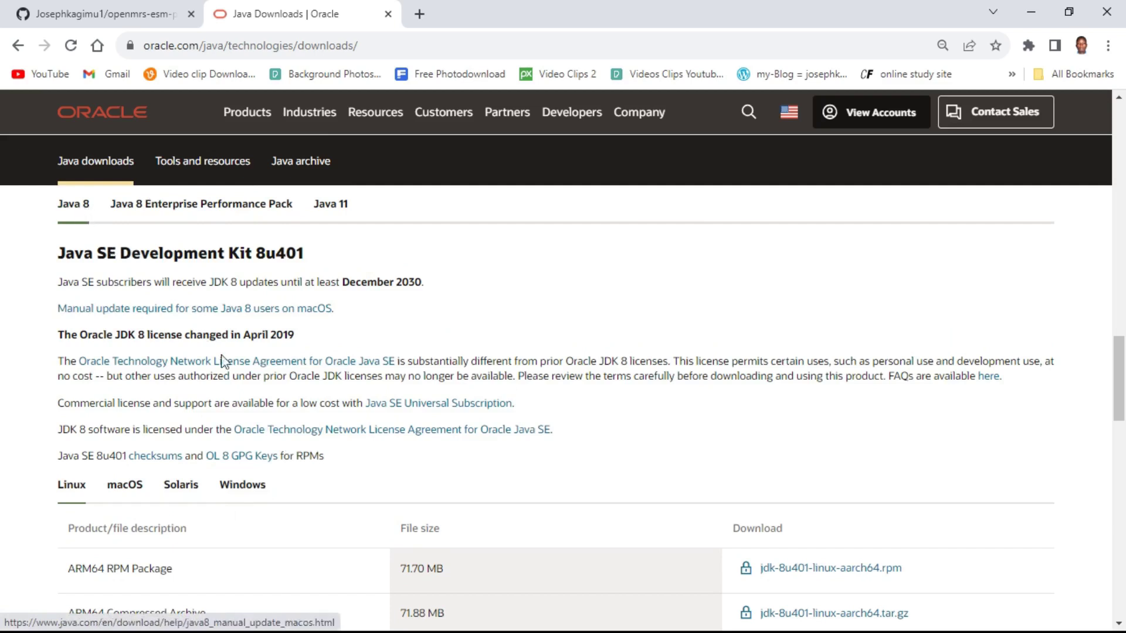
{"action": "left_click", "coordinate": [255, 492]}
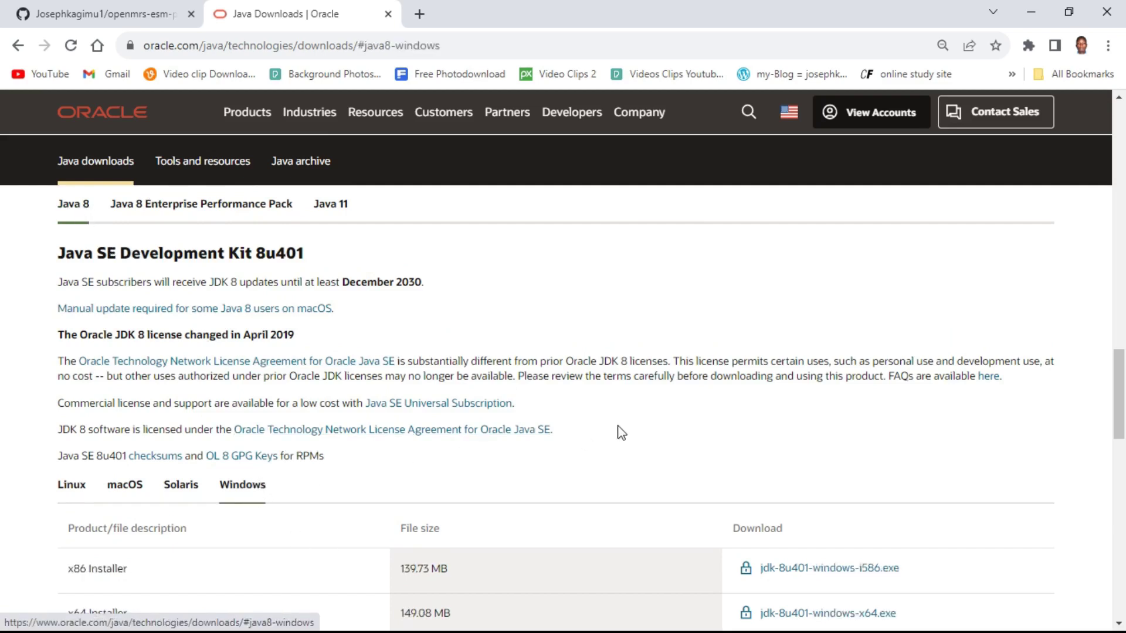
{"action": "scroll", "coordinate": [821, 381], "scroll_direction": "down", "scroll_amount": 2}
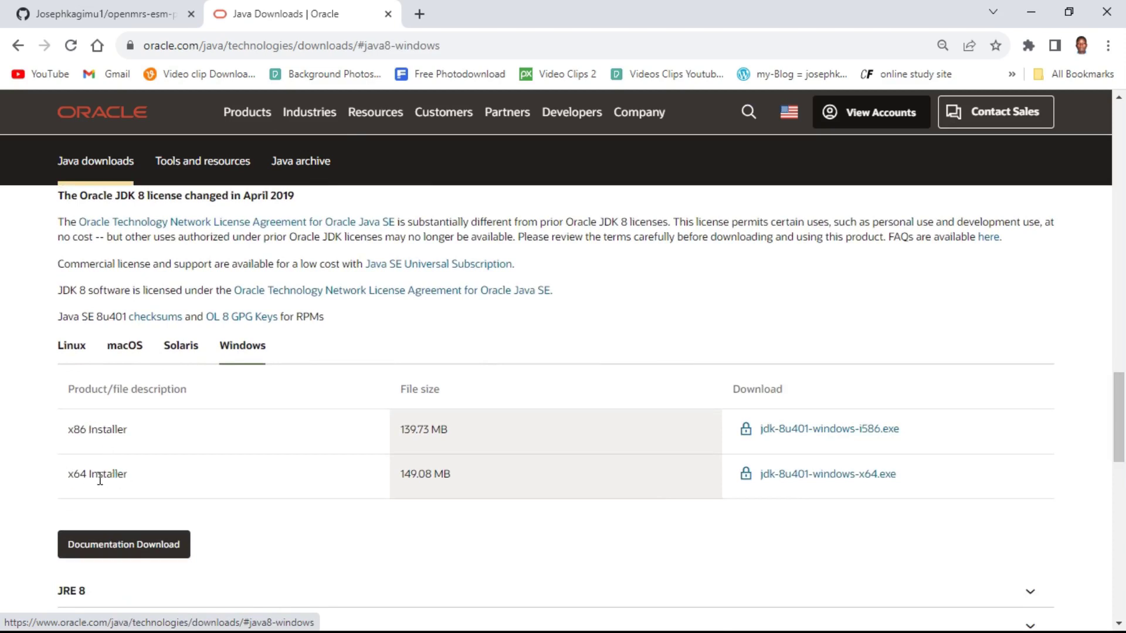
{"action": "left_click", "coordinate": [818, 475]}
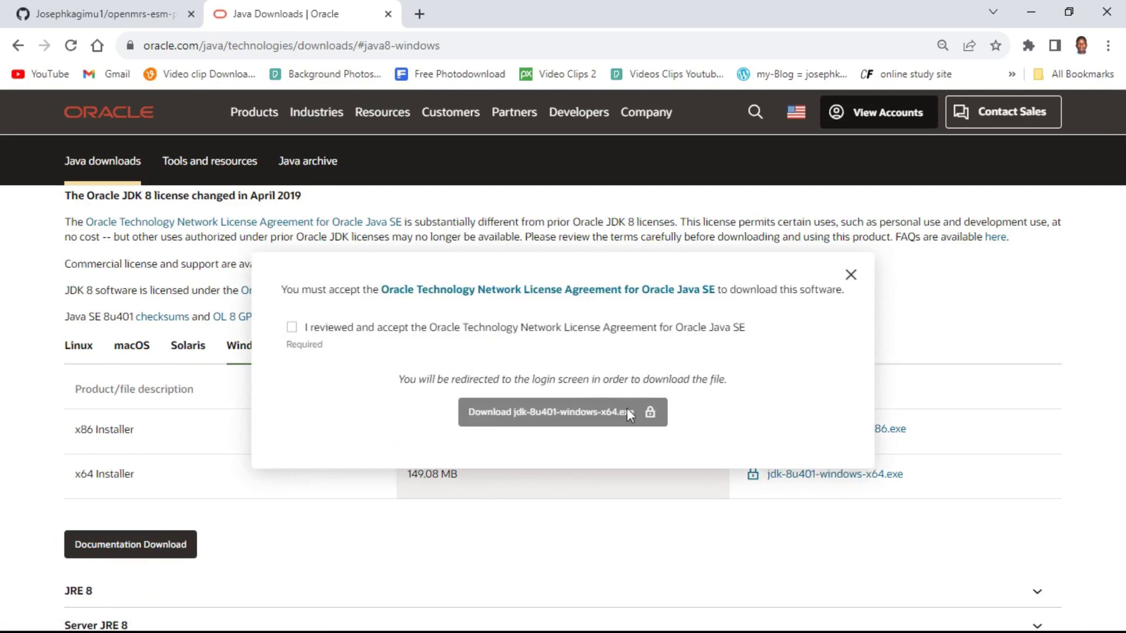
{"action": "left_click", "coordinate": [293, 326]}
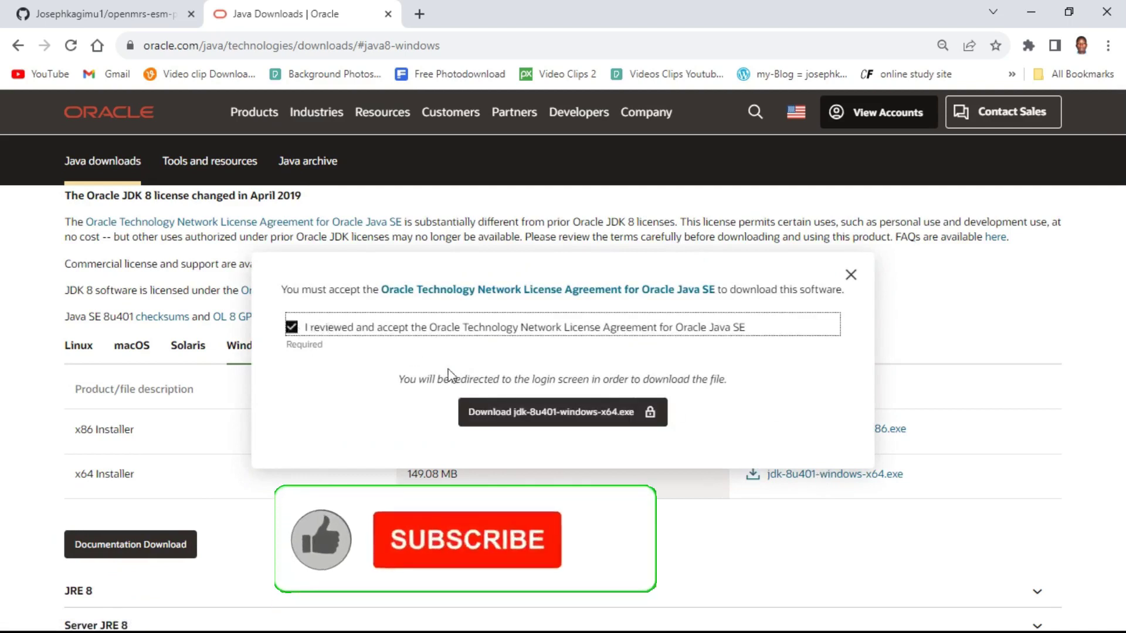
{"action": "left_click", "coordinate": [566, 413]}
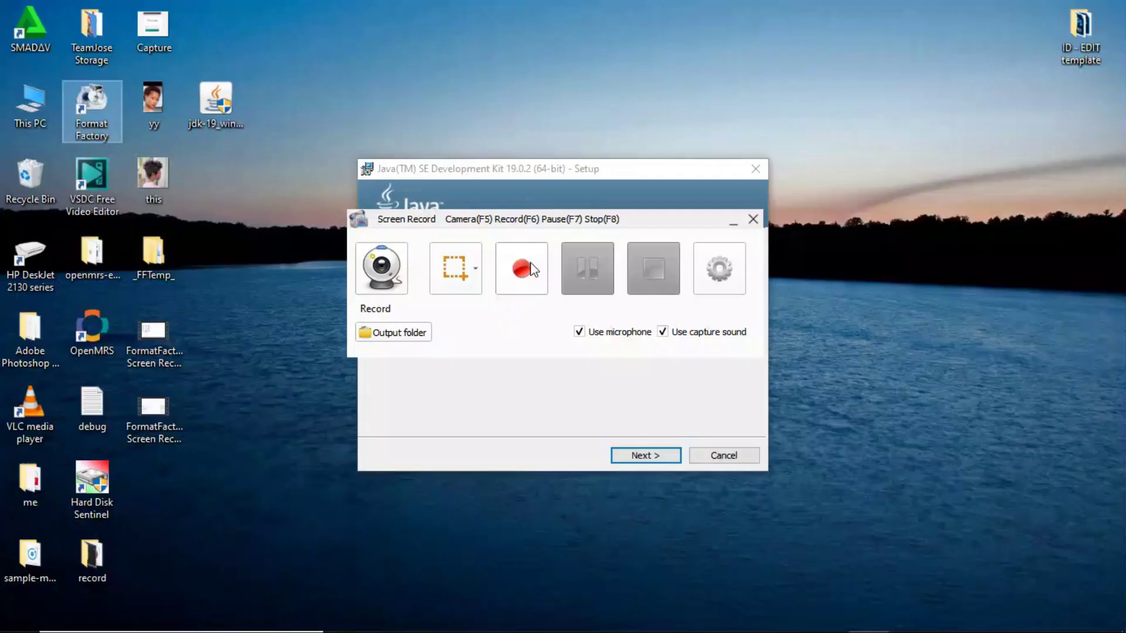
Install Java SE Development Kit 19.0.2 (64-bit) through its setup wizard and close the wizard.
{"action": "left_click", "coordinate": [531, 268]}
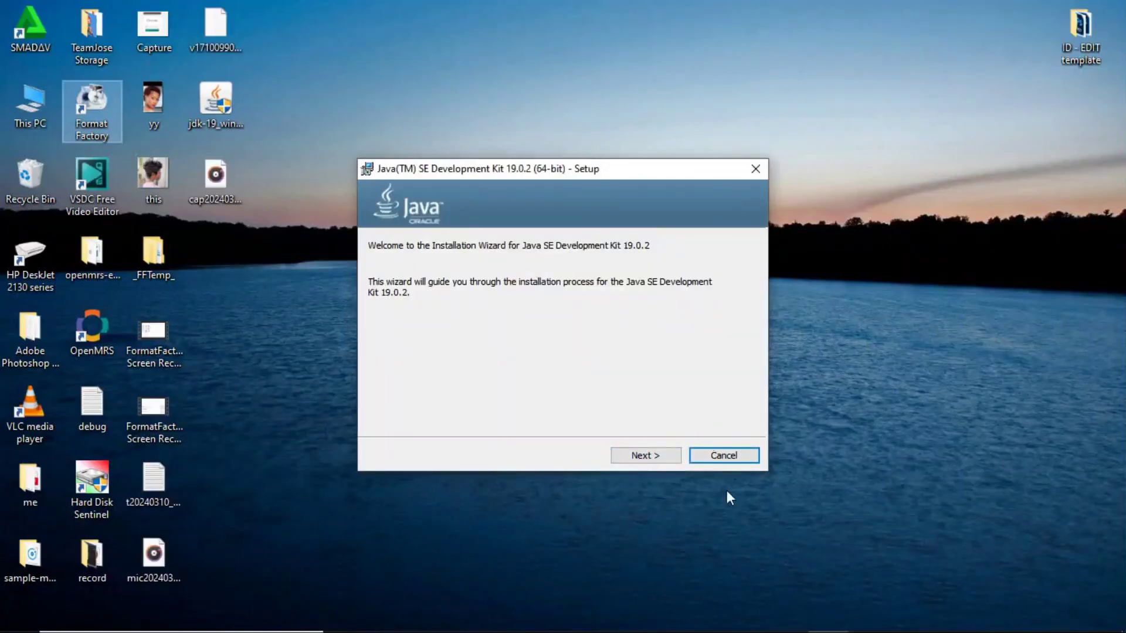
{"action": "mouse_move", "coordinate": [865, 626]}
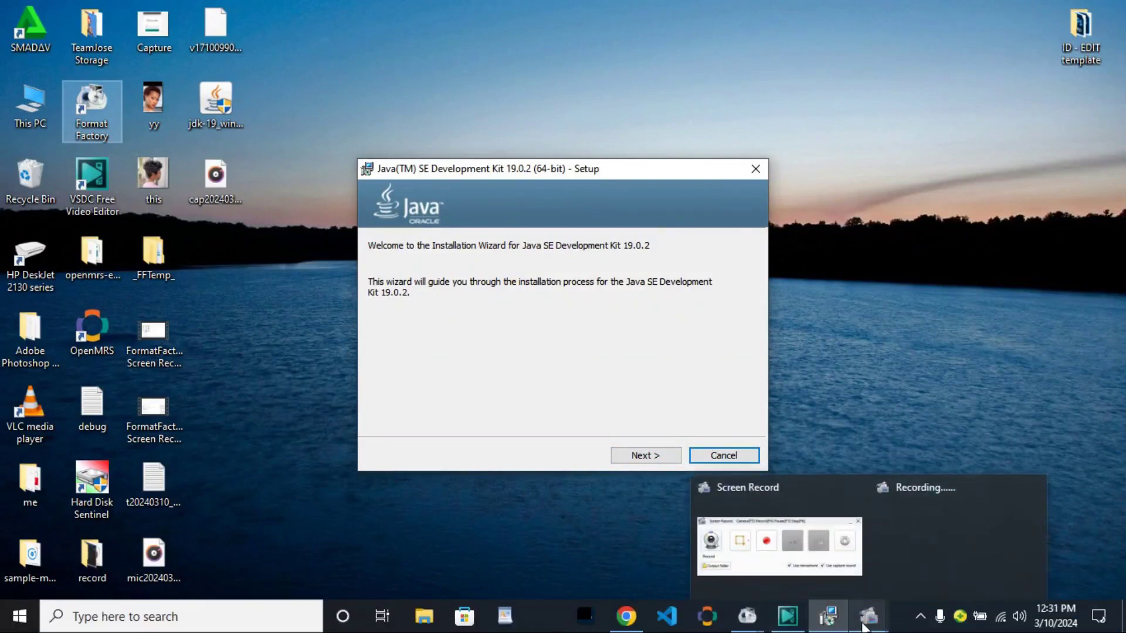
{"action": "left_click", "coordinate": [653, 456]}
{"action": "left_click", "coordinate": [652, 454]}
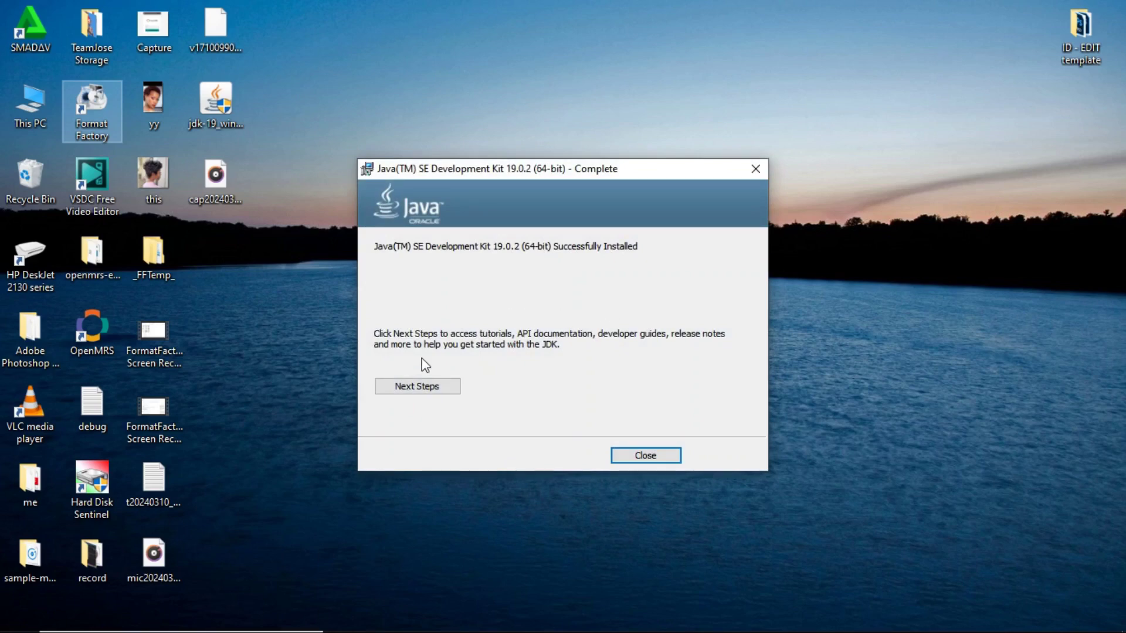
{"action": "left_click", "coordinate": [755, 170]}
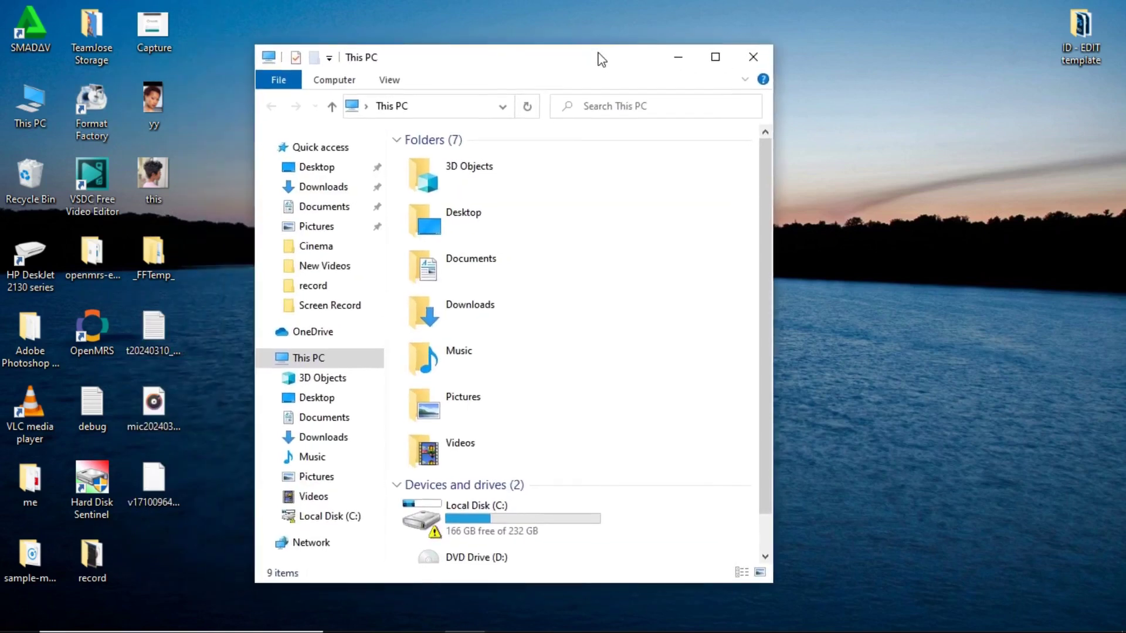
Open the folder C:\Program Files\Java\jdk-19\bin in the file browser.
{"action": "left_click_drag", "start_coordinate": [598, 53], "coordinate": [597, 47]}
{"action": "mouse_move", "coordinate": [586, 629]}
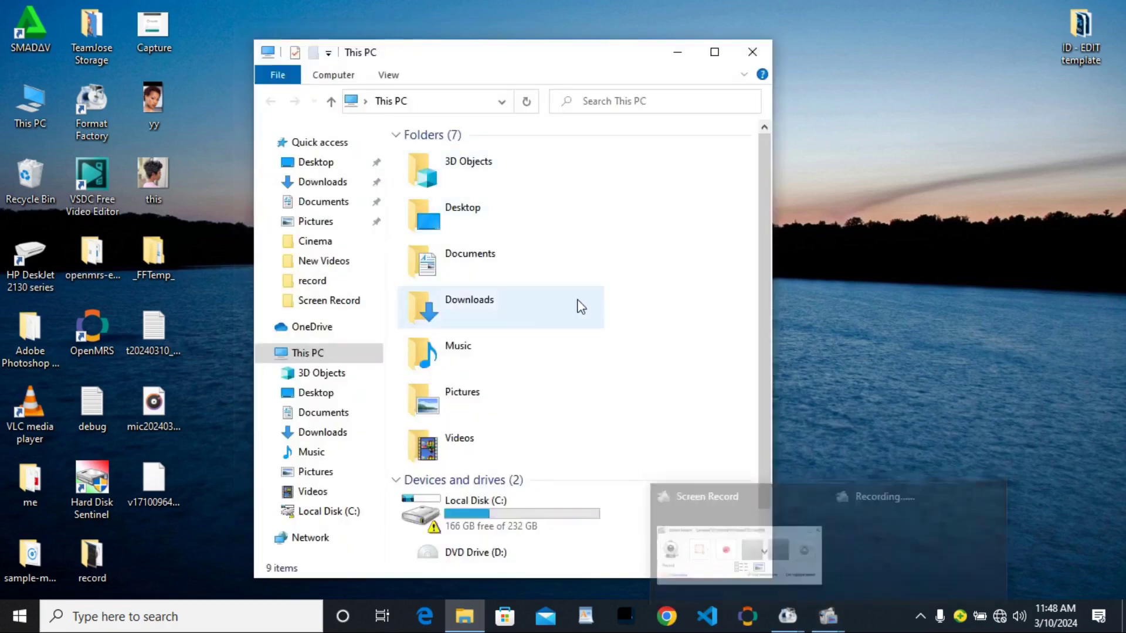
{"action": "left_click", "coordinate": [561, 514]}
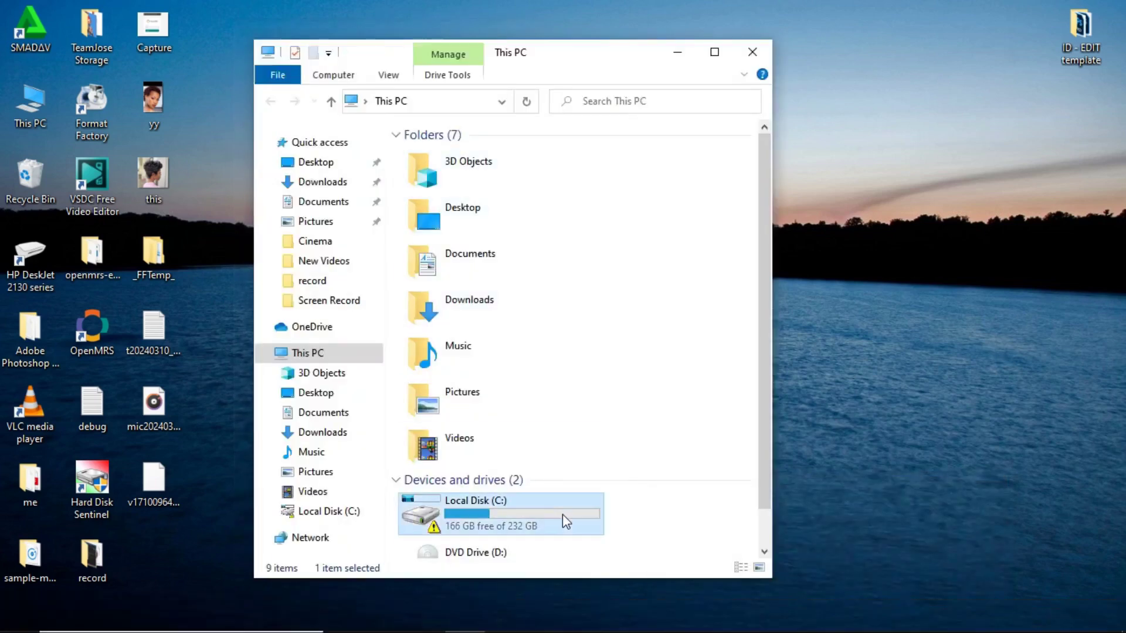
{"action": "double_click", "coordinate": [561, 515]}
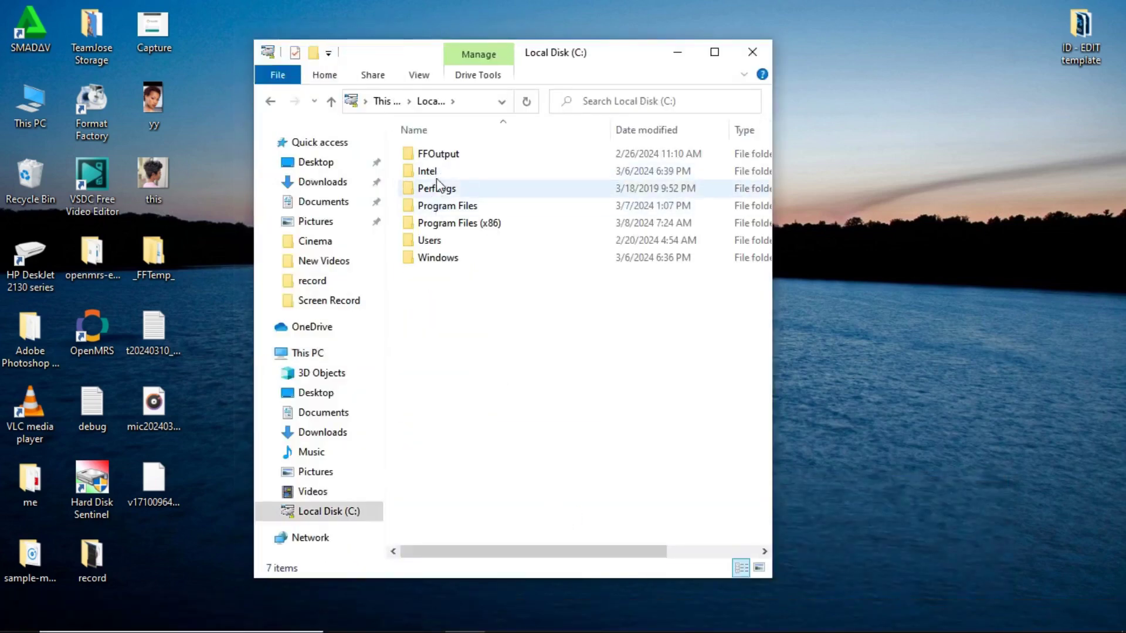
{"action": "double_click", "coordinate": [442, 206]}
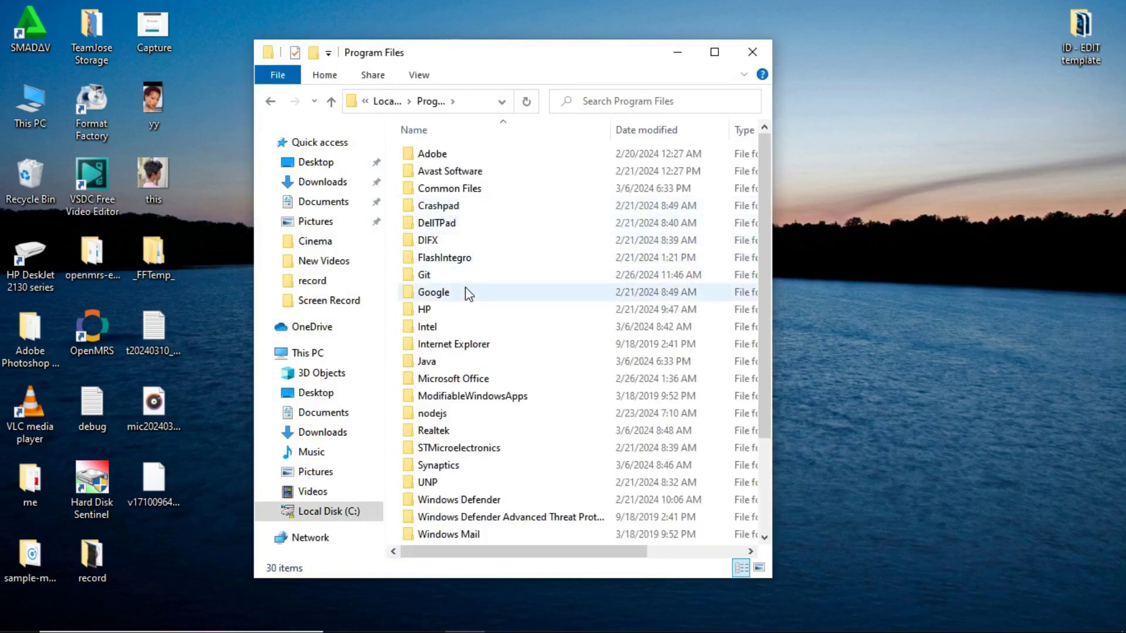
{"action": "double_click", "coordinate": [427, 361]}
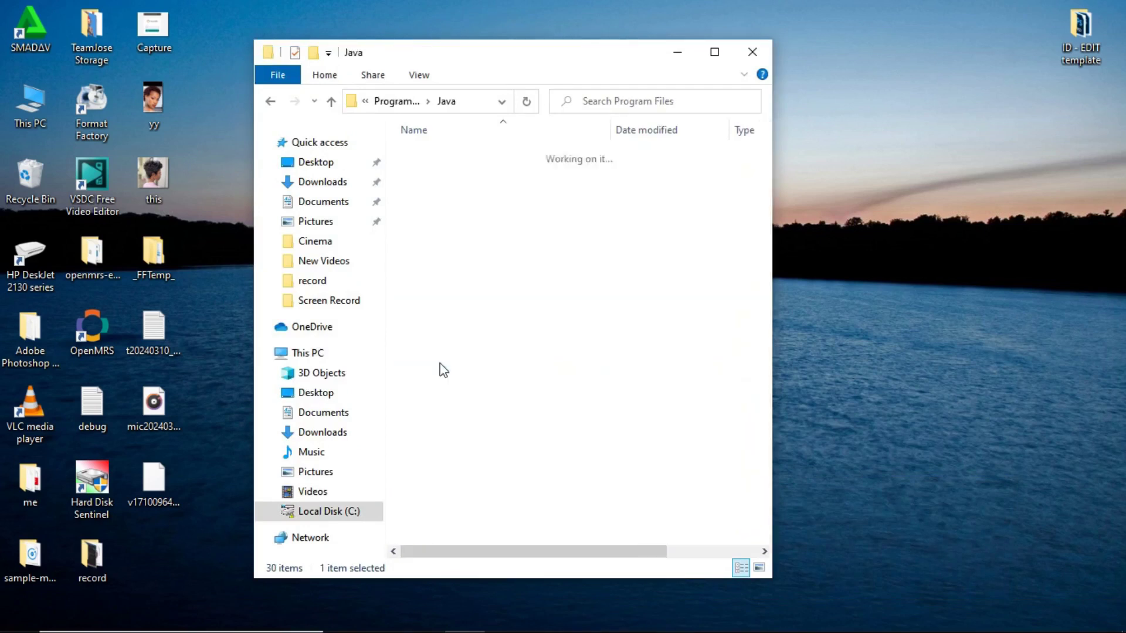
{"action": "double_click", "coordinate": [434, 156]}
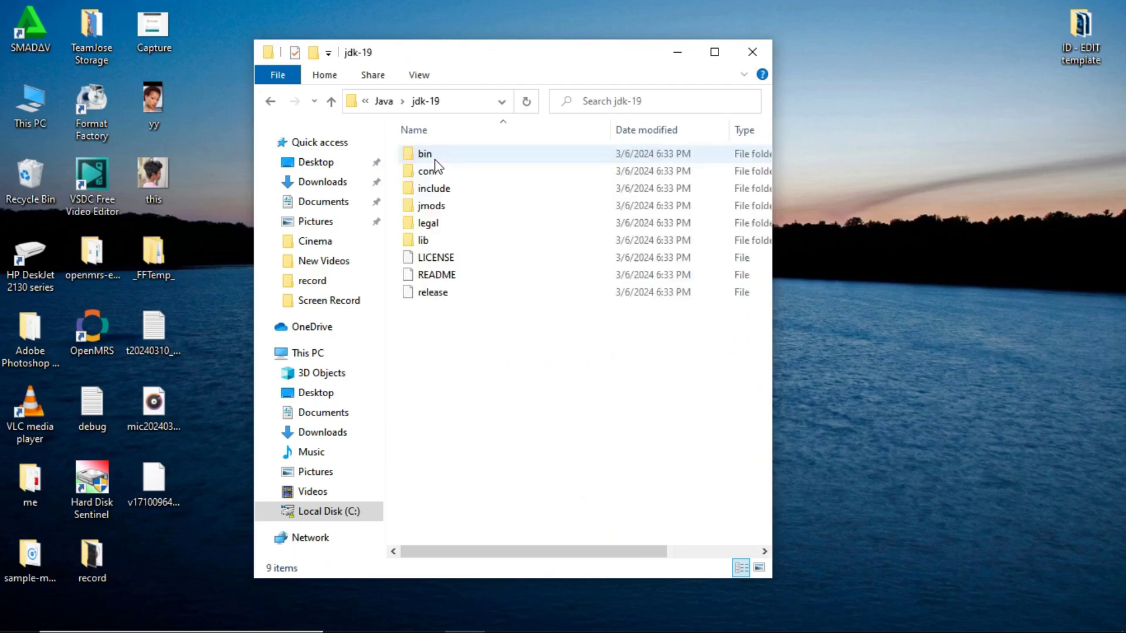
{"action": "double_click", "coordinate": [432, 153]}
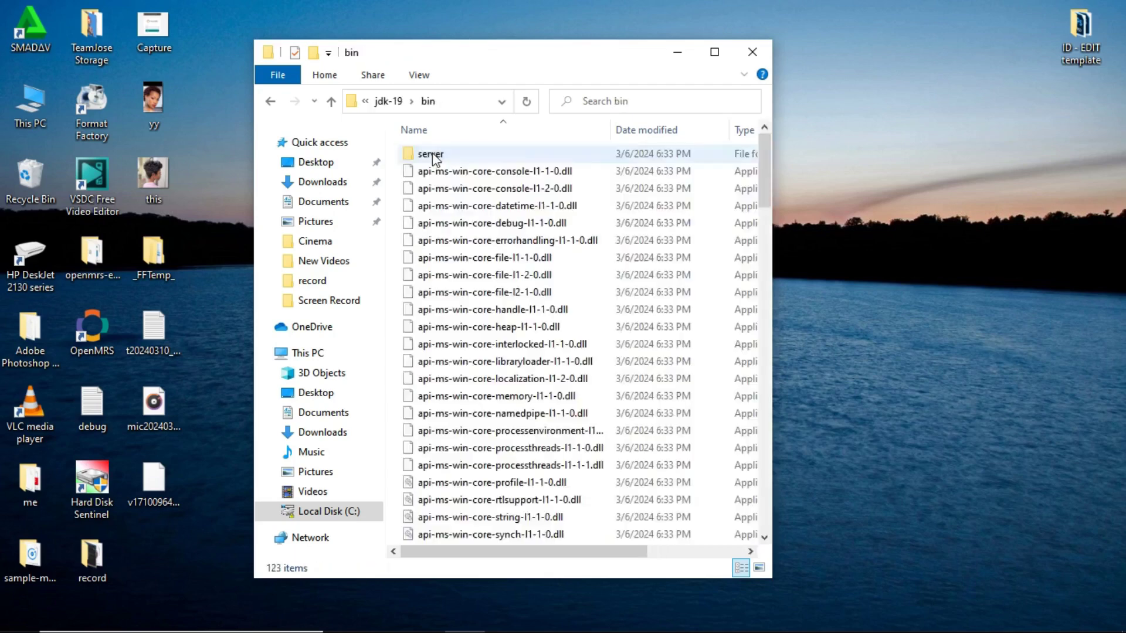
Copy the full path of the jdk-19 bin folder.
{"action": "left_click", "coordinate": [463, 101]}
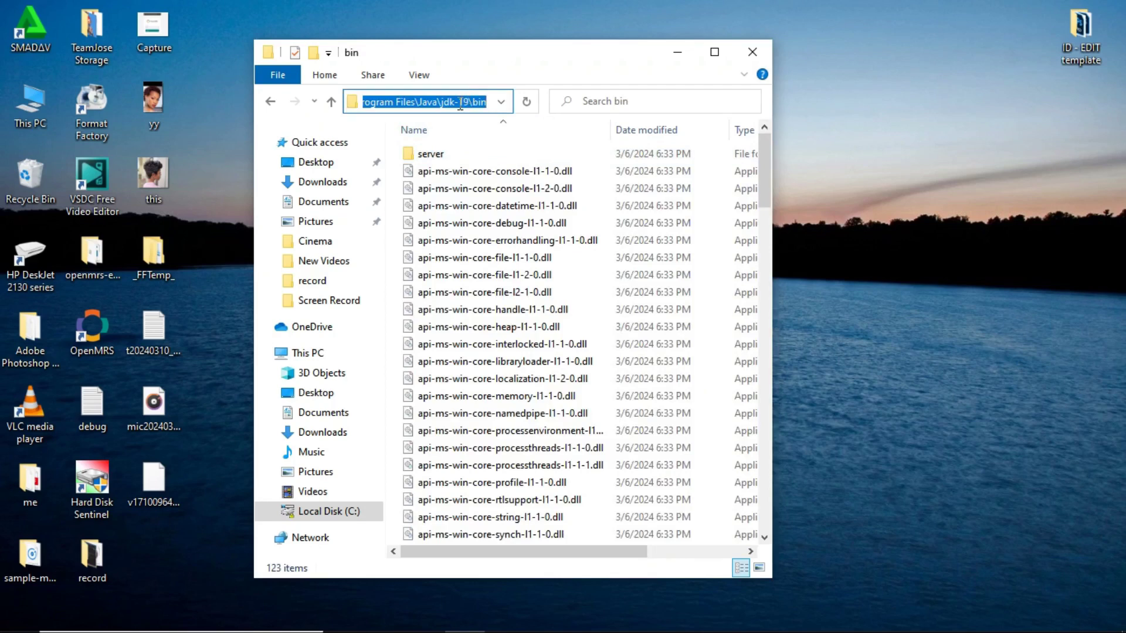
{"action": "right_click", "coordinate": [460, 104]}
{"action": "left_click", "coordinate": [508, 154]}
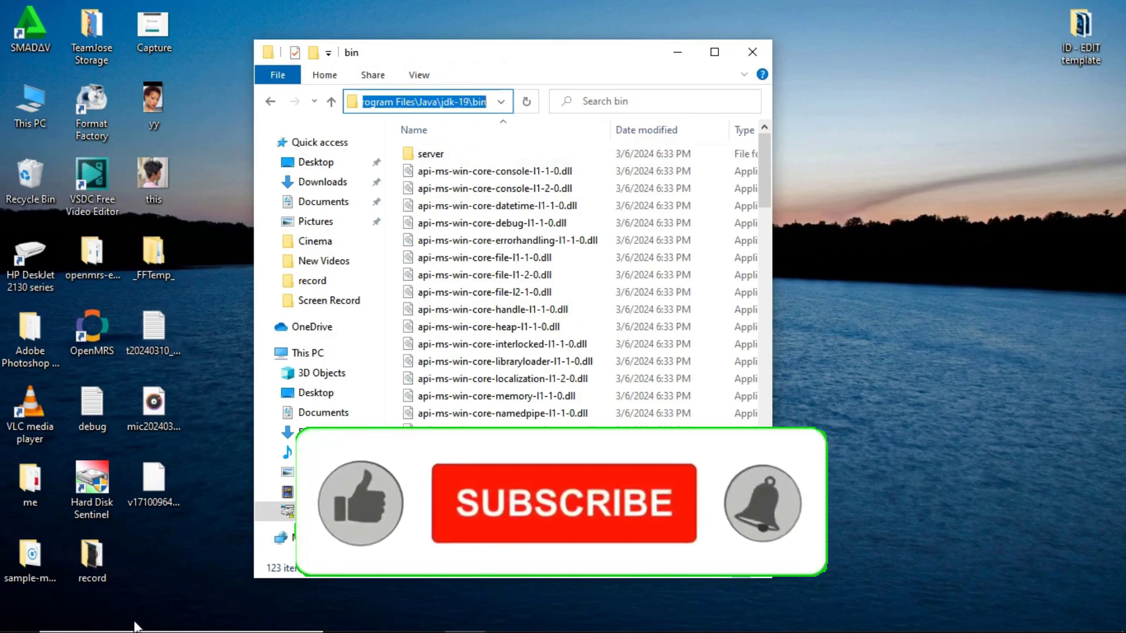
Search Windows for "env", open the environment variables settings, and open the user Path variable for editing.
{"action": "left_click", "coordinate": [26, 624]}
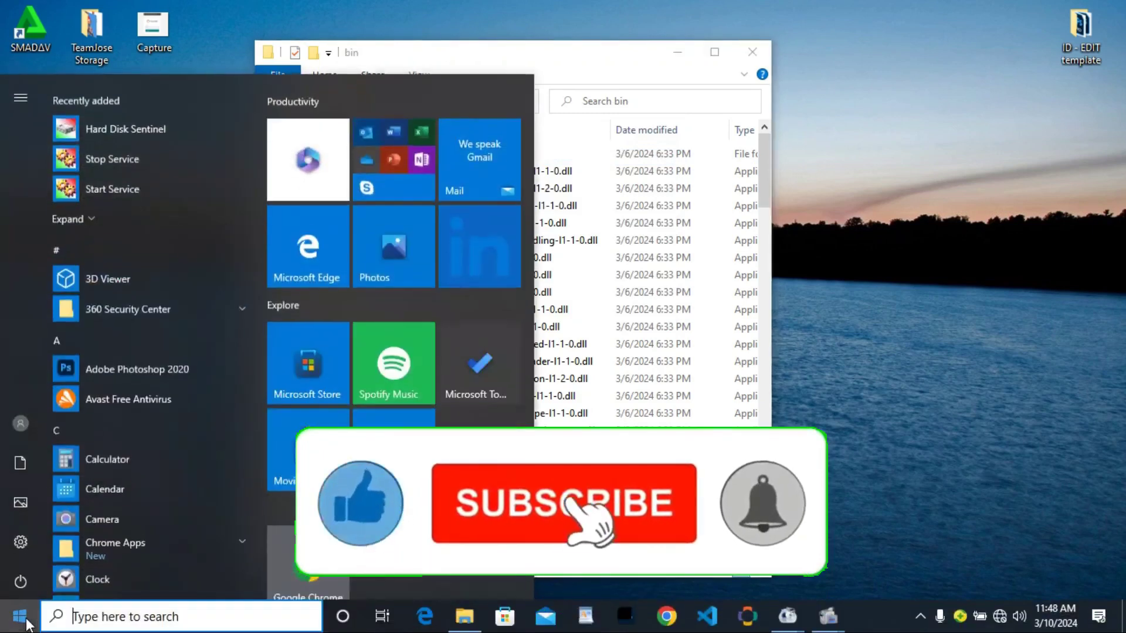
{"action": "type", "text": "e"}
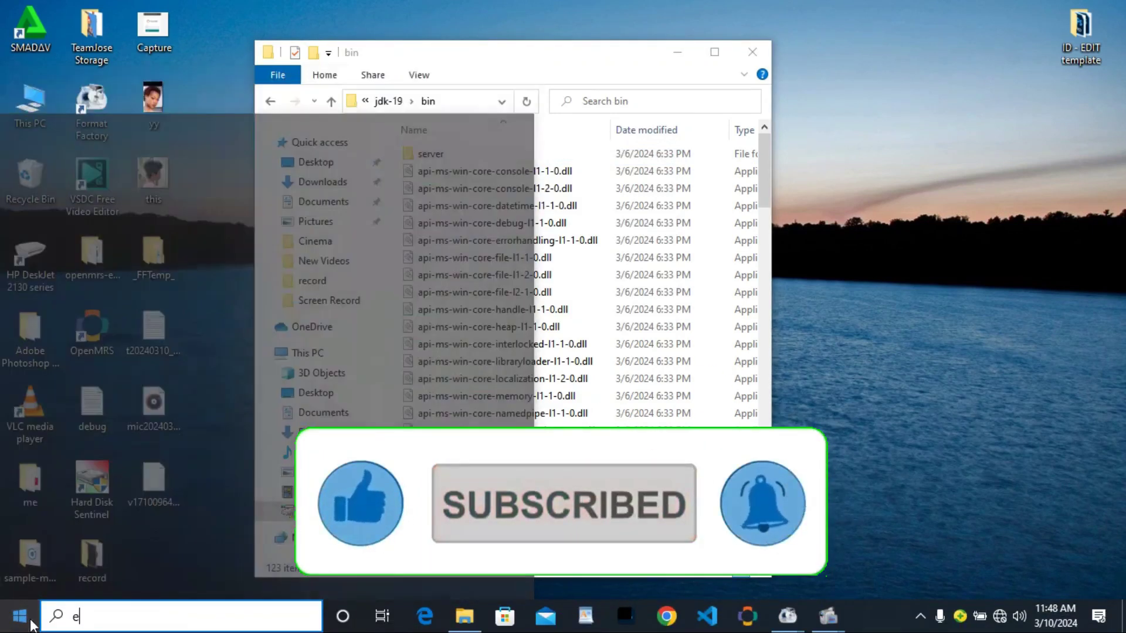
{"action": "type", "text": "nv"}
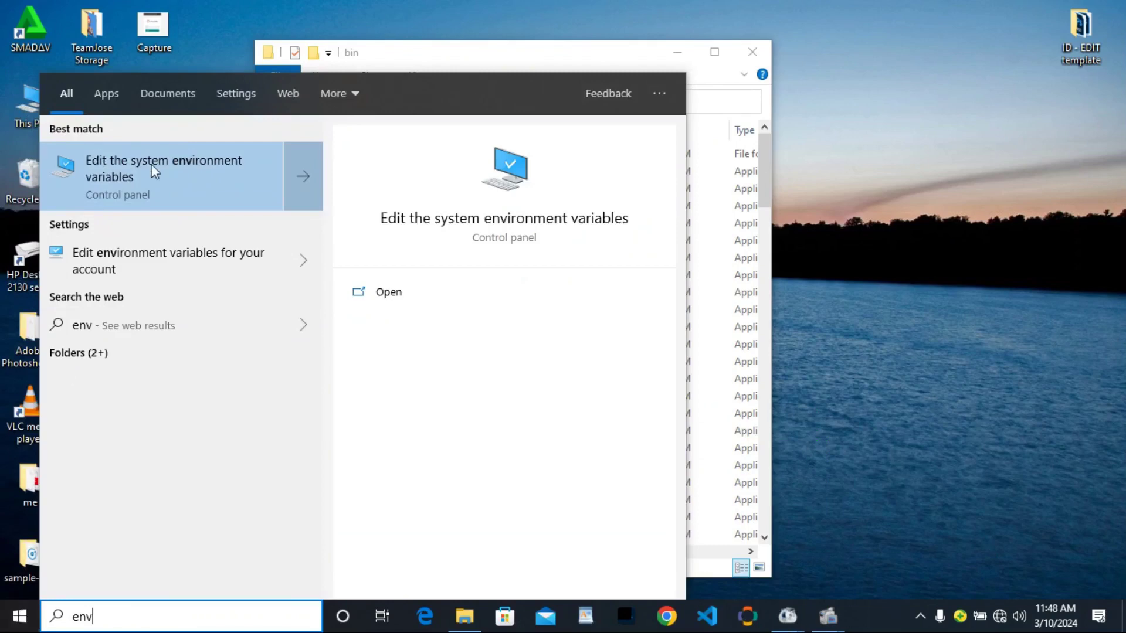
{"action": "left_click", "coordinate": [152, 167]}
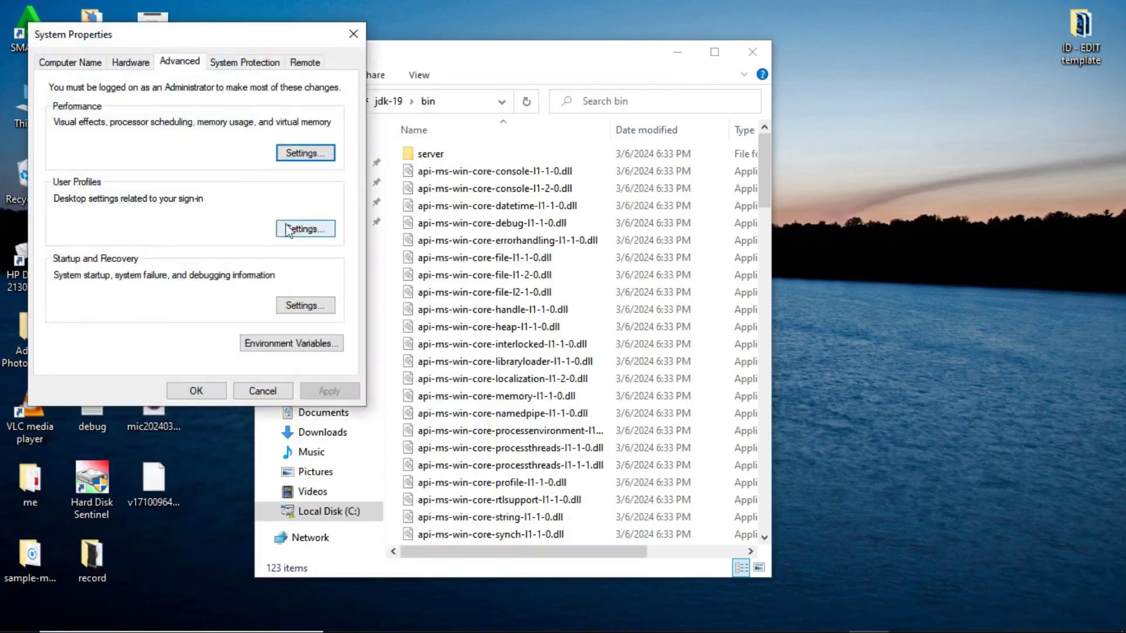
{"action": "left_click", "coordinate": [293, 344]}
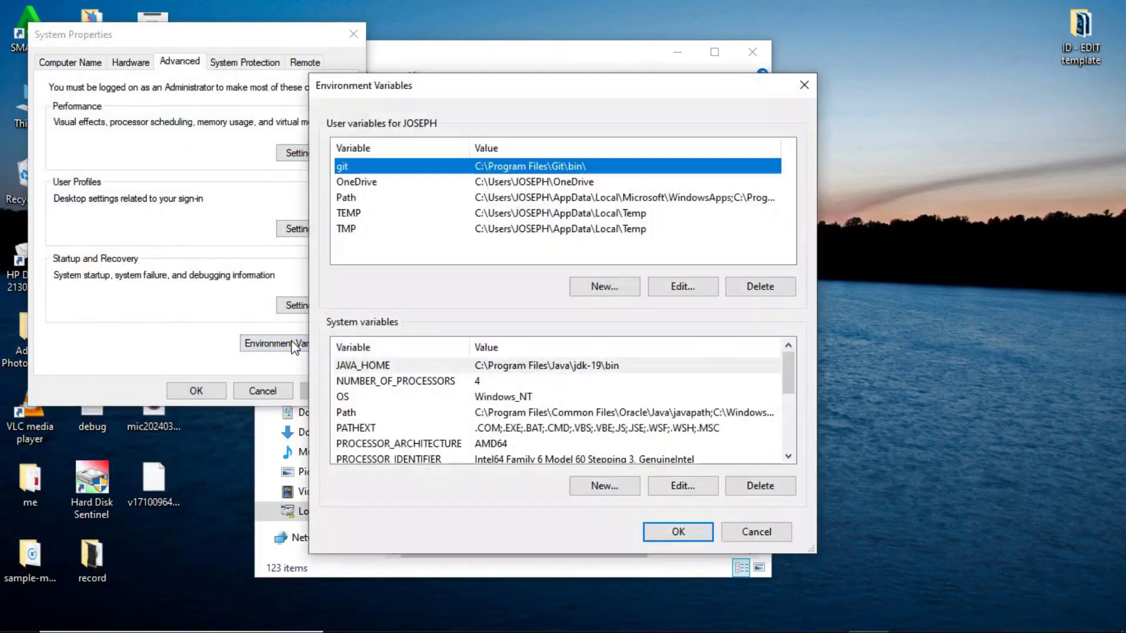
{"action": "left_click", "coordinate": [355, 199]}
{"action": "left_click", "coordinate": [680, 287]}
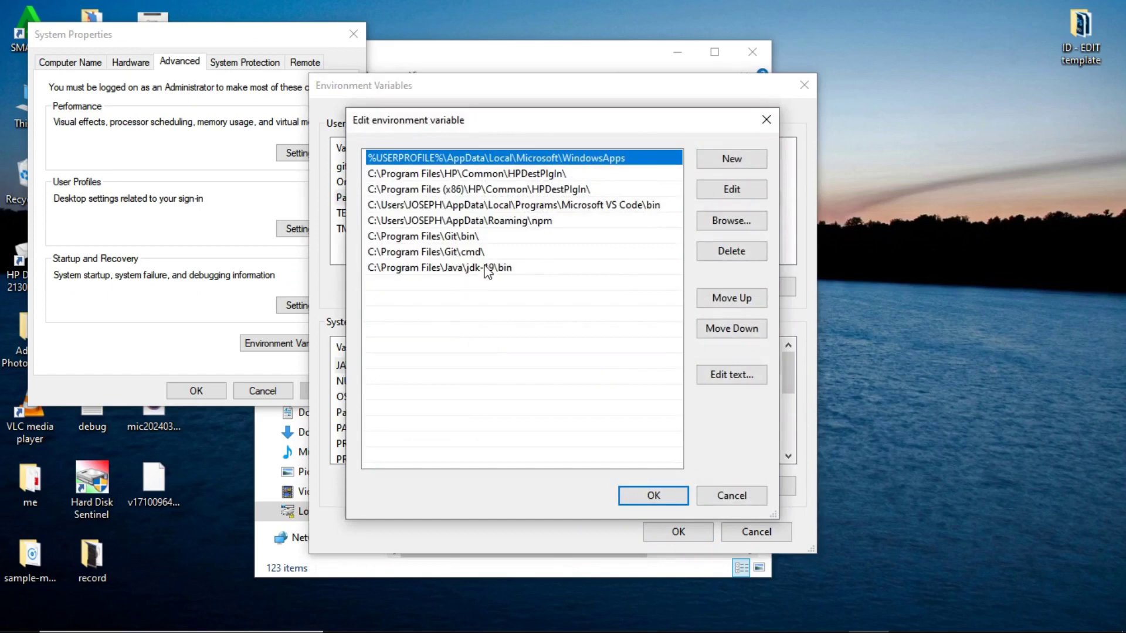
{"action": "left_click", "coordinate": [503, 269]}
{"action": "left_click", "coordinate": [730, 161]}
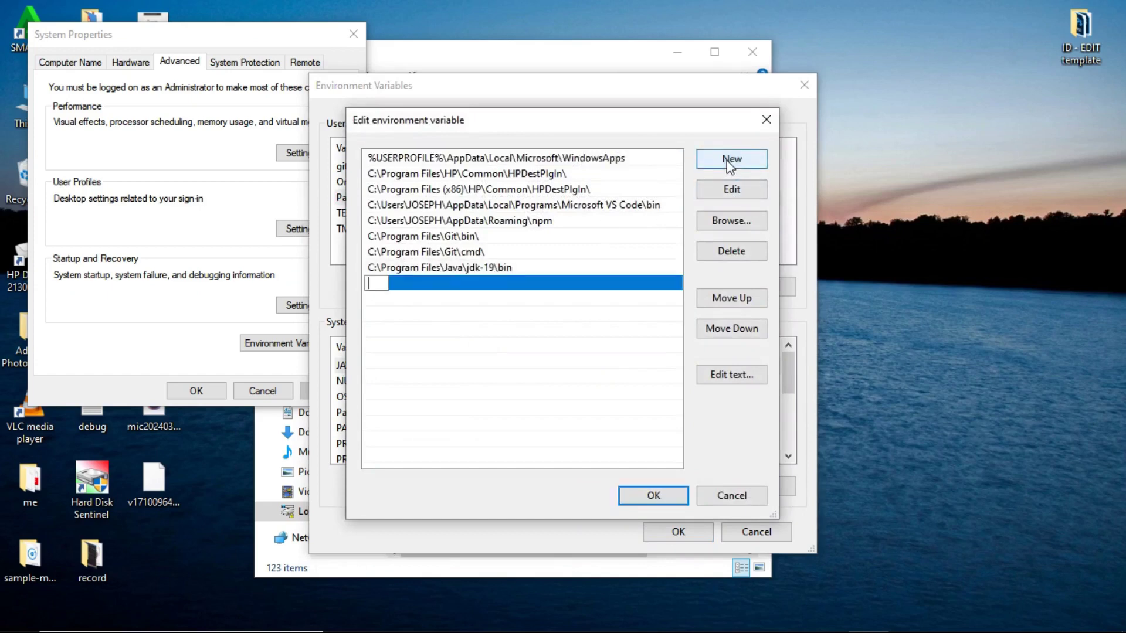
{"action": "left_click", "coordinate": [429, 307]}
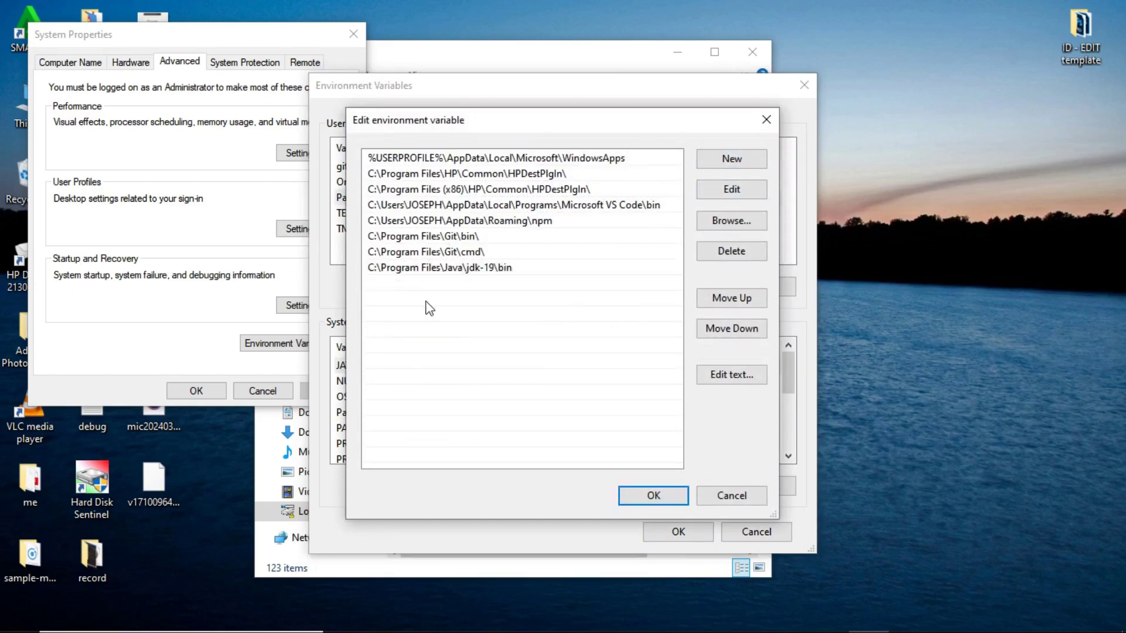
Check the Java jdk-19 bin folder entry in the user Path variable and accept the Path list.
{"action": "left_click", "coordinate": [484, 274]}
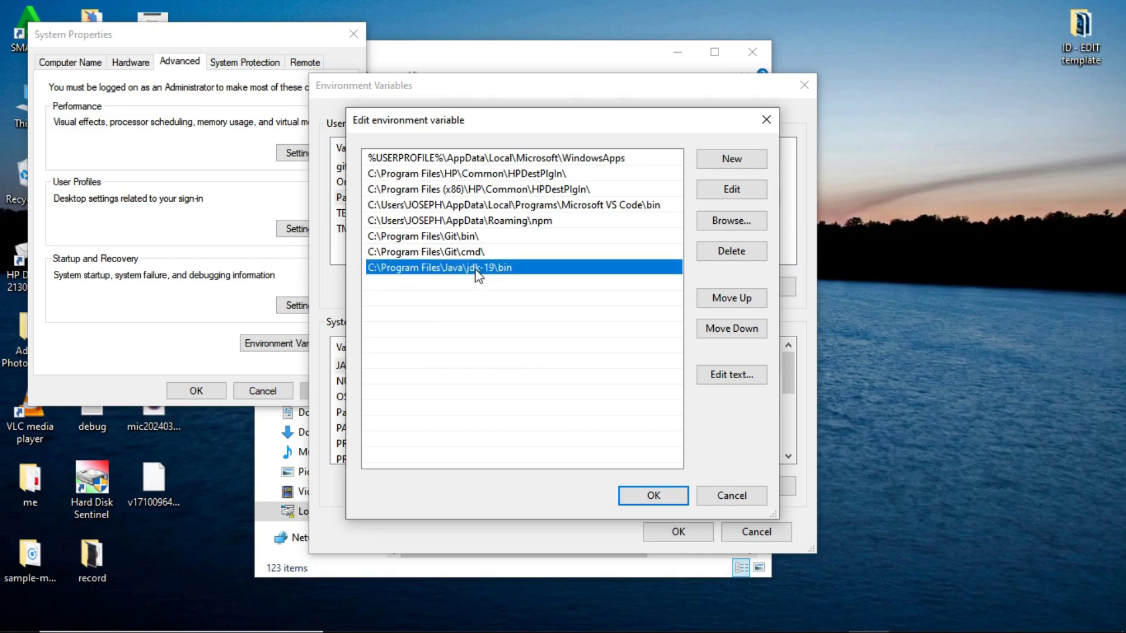
{"action": "double_click", "coordinate": [441, 269]}
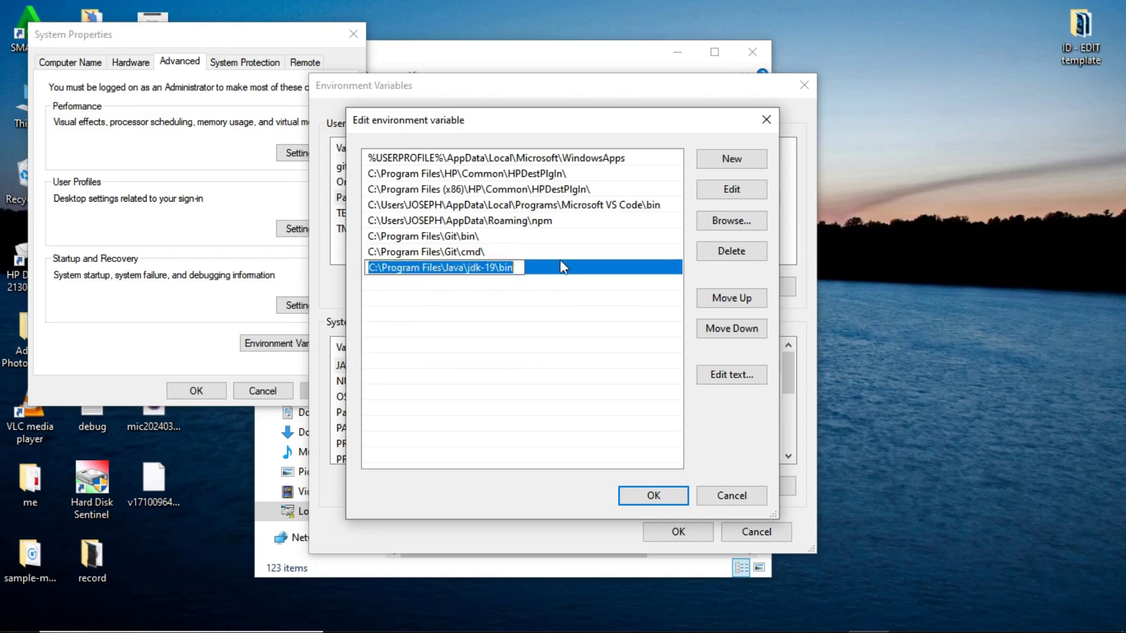
{"action": "left_click", "coordinate": [568, 284]}
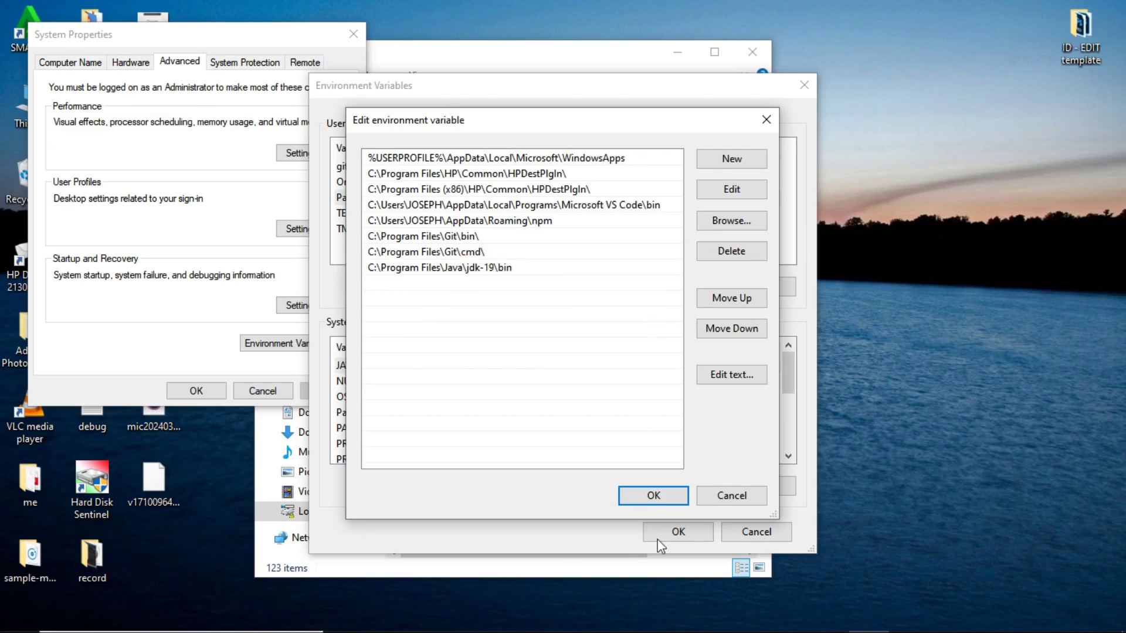
{"action": "left_click", "coordinate": [646, 500]}
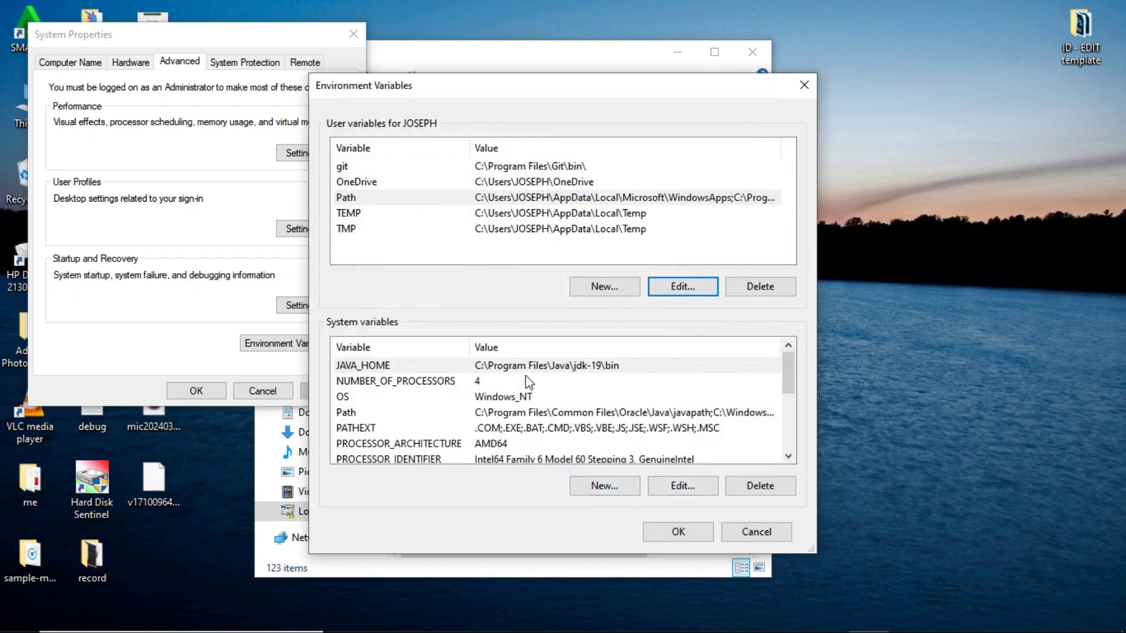
Open the JAVA_HOME system variable, check its name and folder path, and accept it.
{"action": "left_click", "coordinate": [680, 486]}
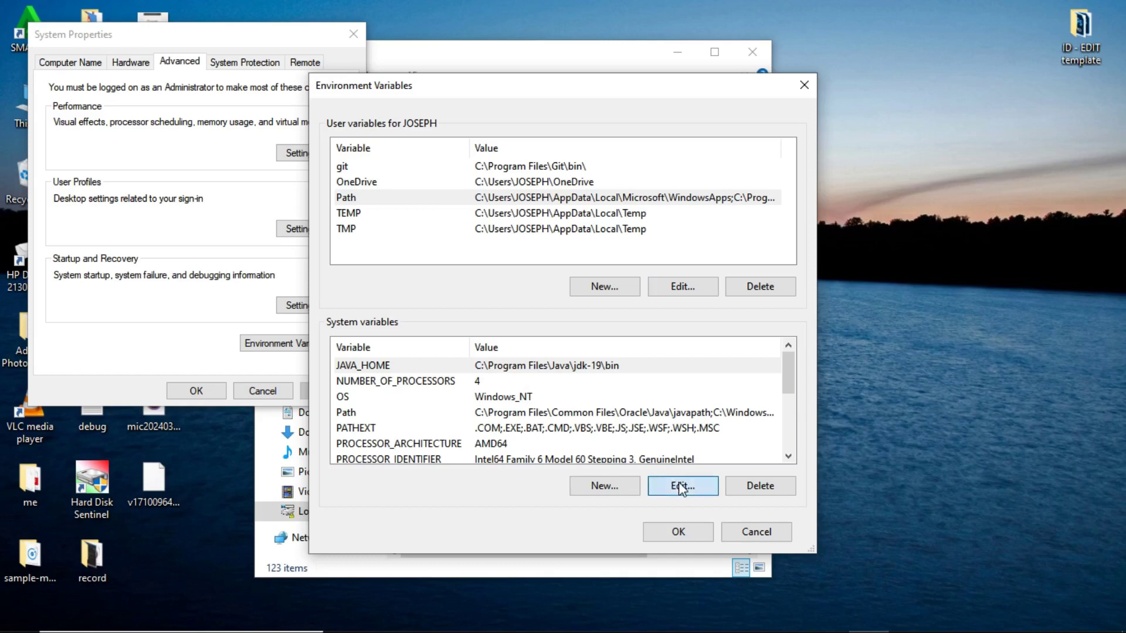
{"action": "left_click", "coordinate": [481, 298]}
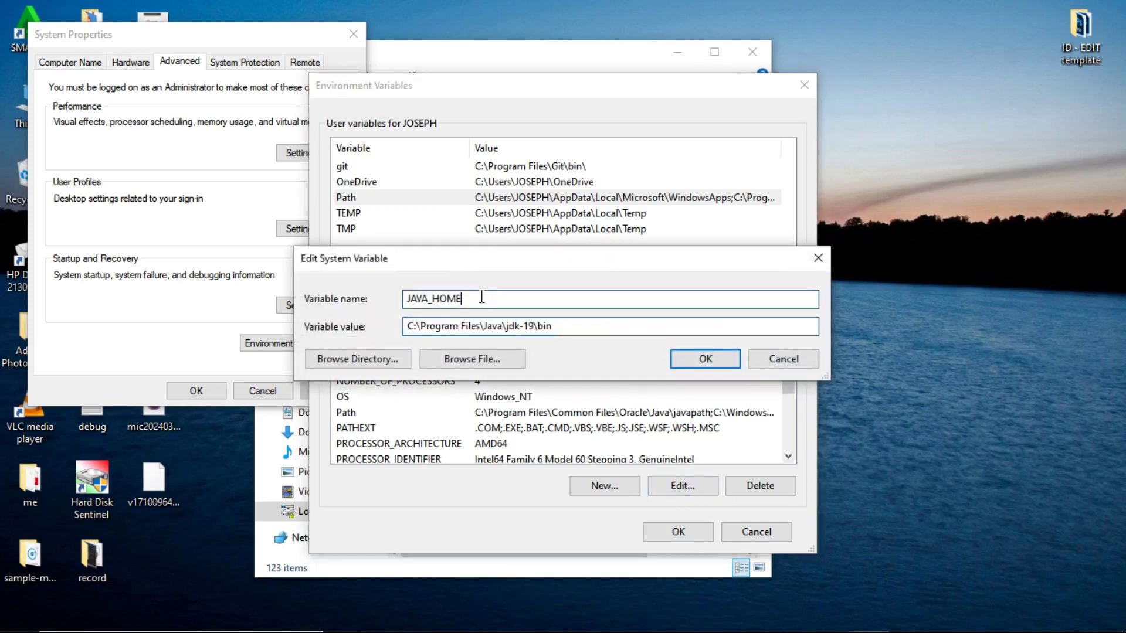
{"action": "left_click_drag", "start_coordinate": [482, 297], "coordinate": [396, 282]}
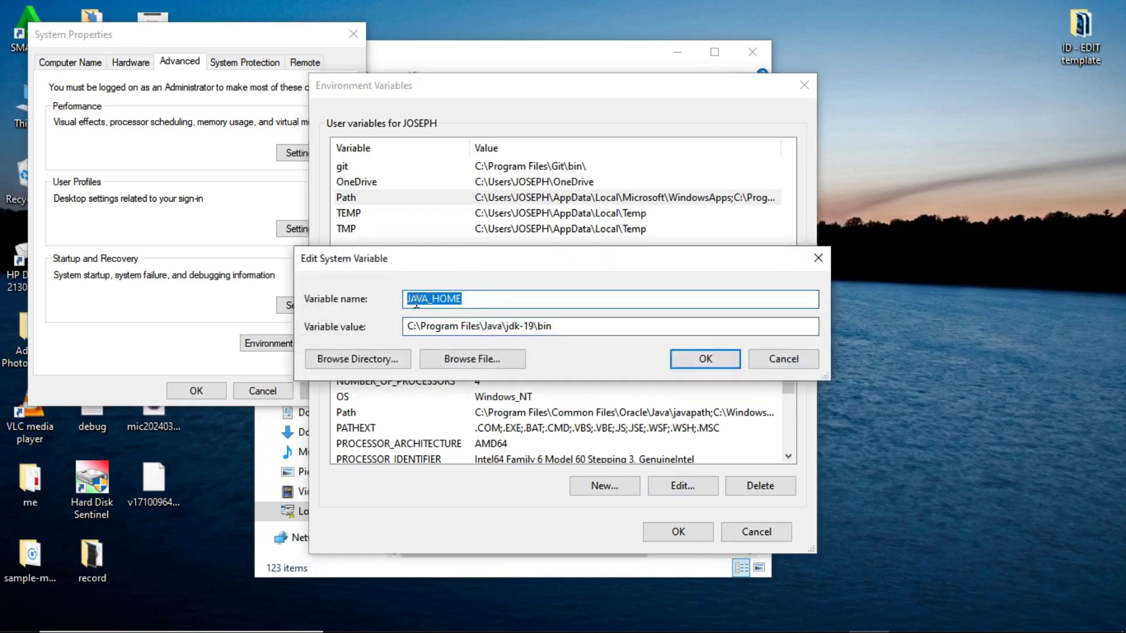
{"action": "left_click", "coordinate": [464, 300]}
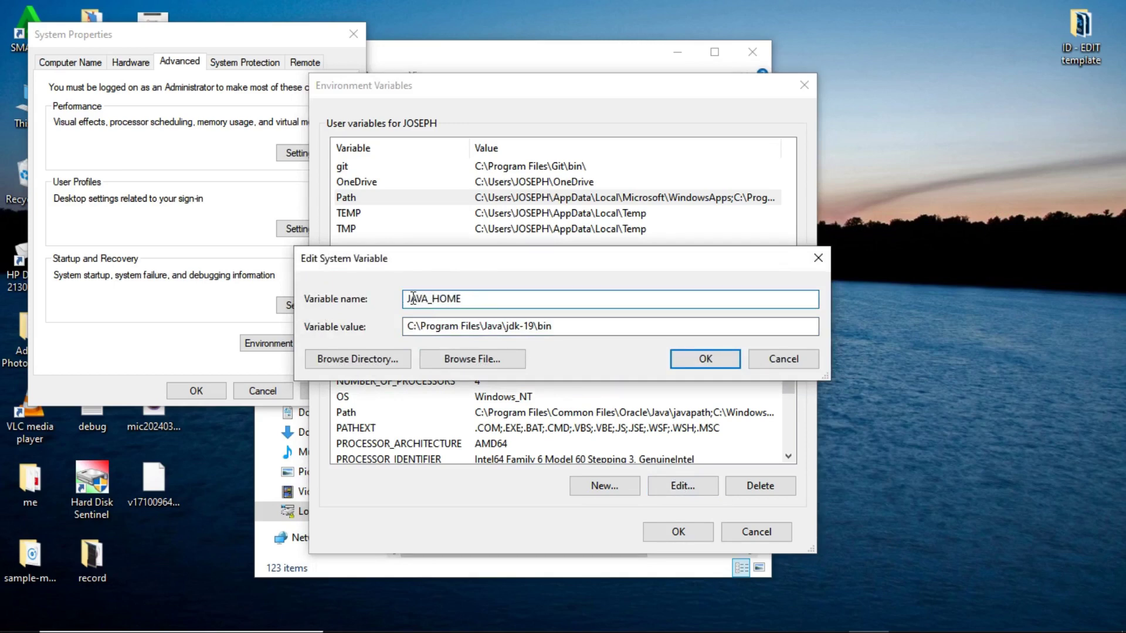
{"action": "left_click_drag", "start_coordinate": [586, 327], "coordinate": [353, 335]}
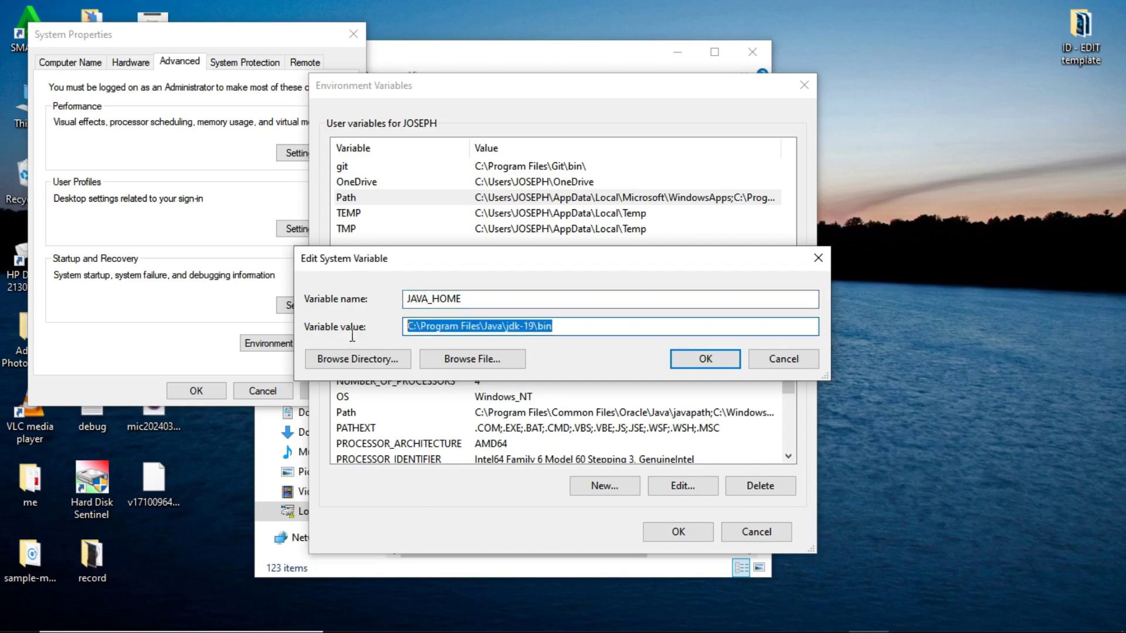
{"action": "double_click", "coordinate": [562, 325]}
{"action": "left_click", "coordinate": [604, 330]}
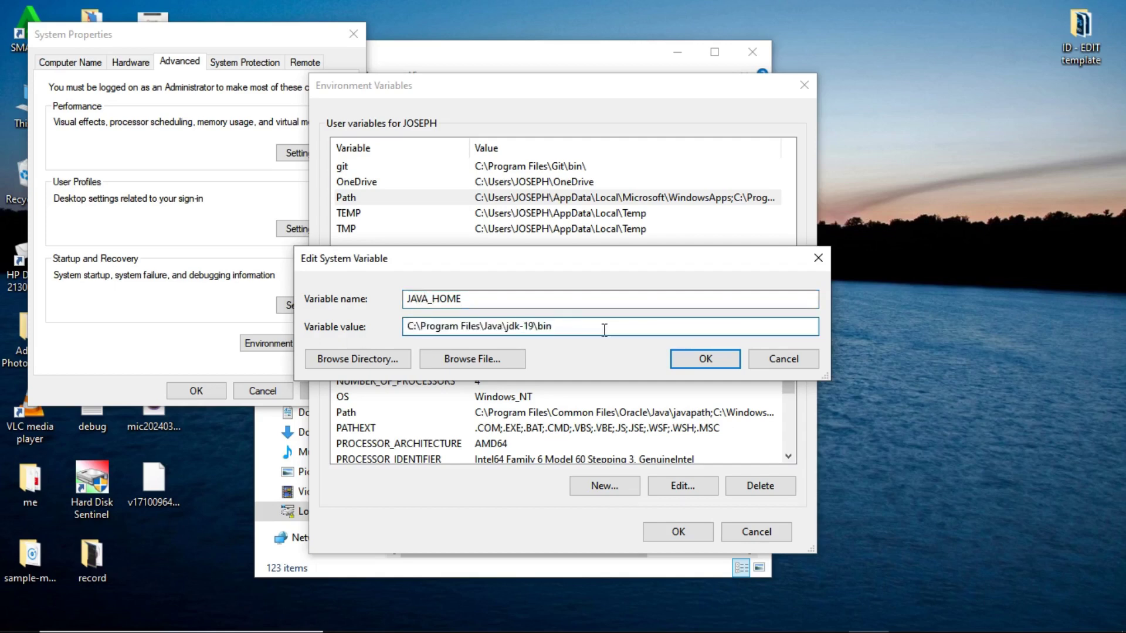
{"action": "left_click", "coordinate": [704, 365]}
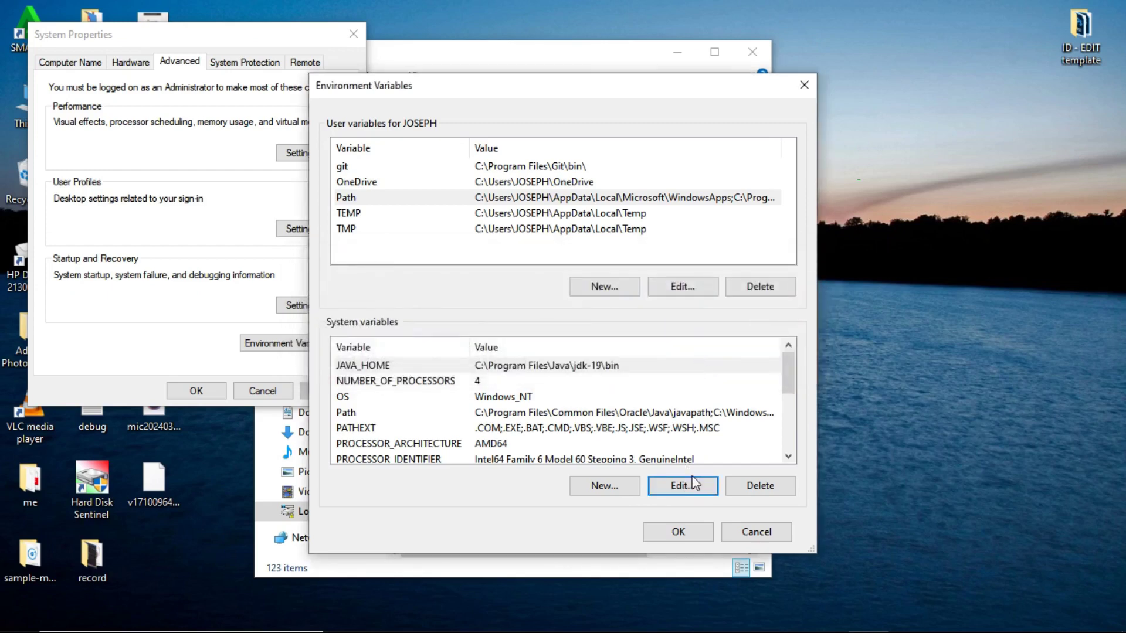
Confirm the environment variables and system properties, close the bin folder window, and refresh the desktop.
{"action": "left_click", "coordinate": [678, 532]}
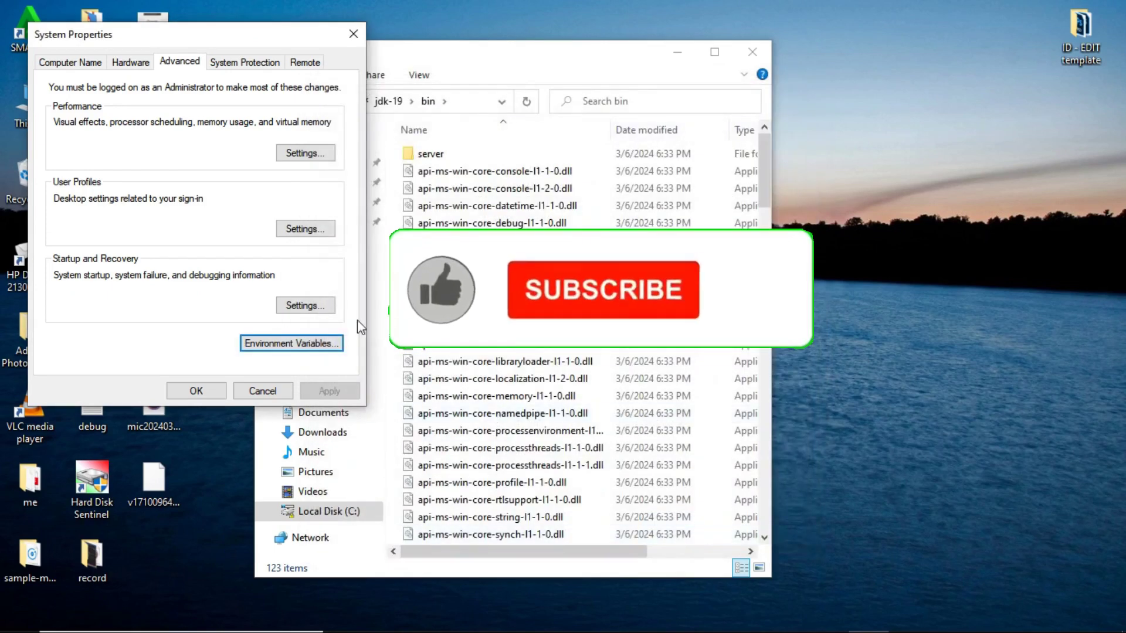
{"action": "left_click", "coordinate": [196, 391]}
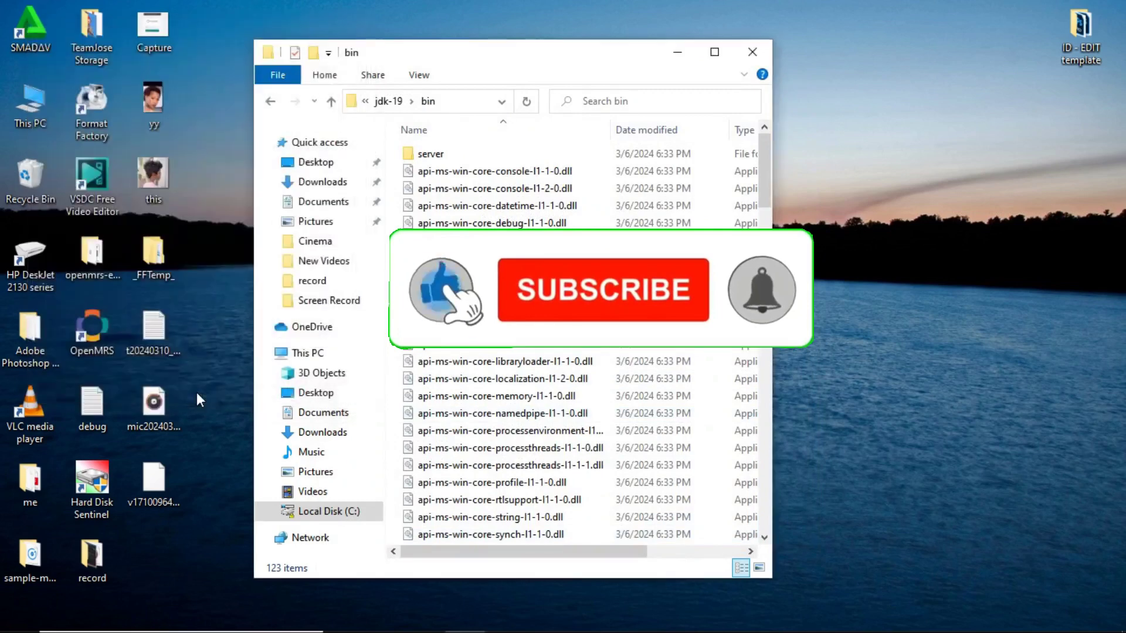
{"action": "left_click", "coordinate": [752, 53]}
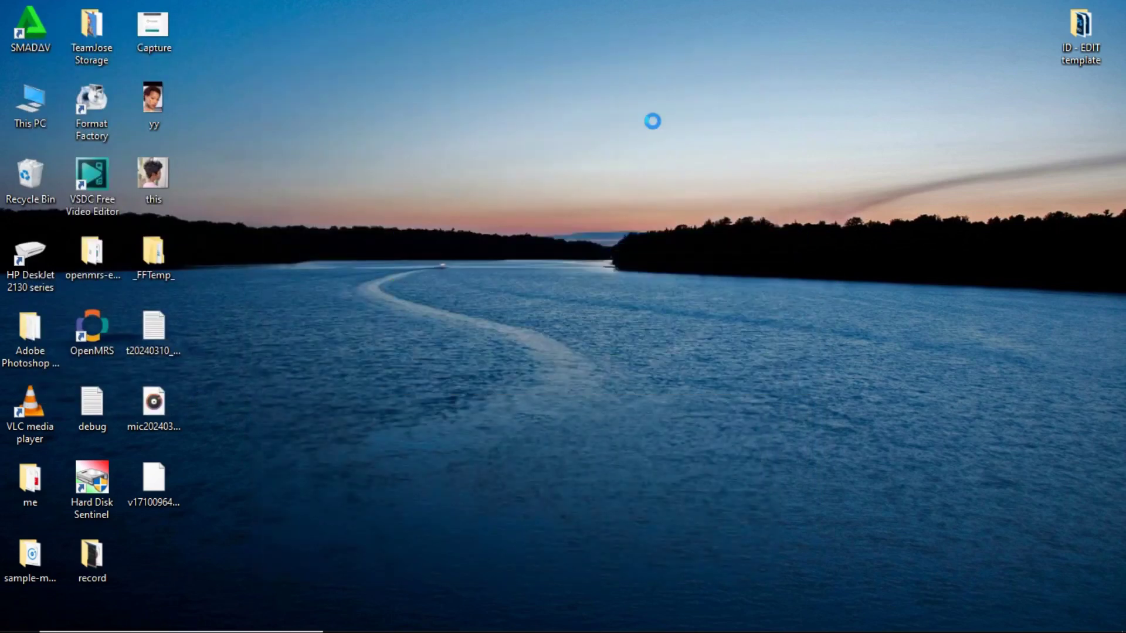
{"action": "right_click", "coordinate": [652, 121]}
{"action": "left_click", "coordinate": [704, 170]}
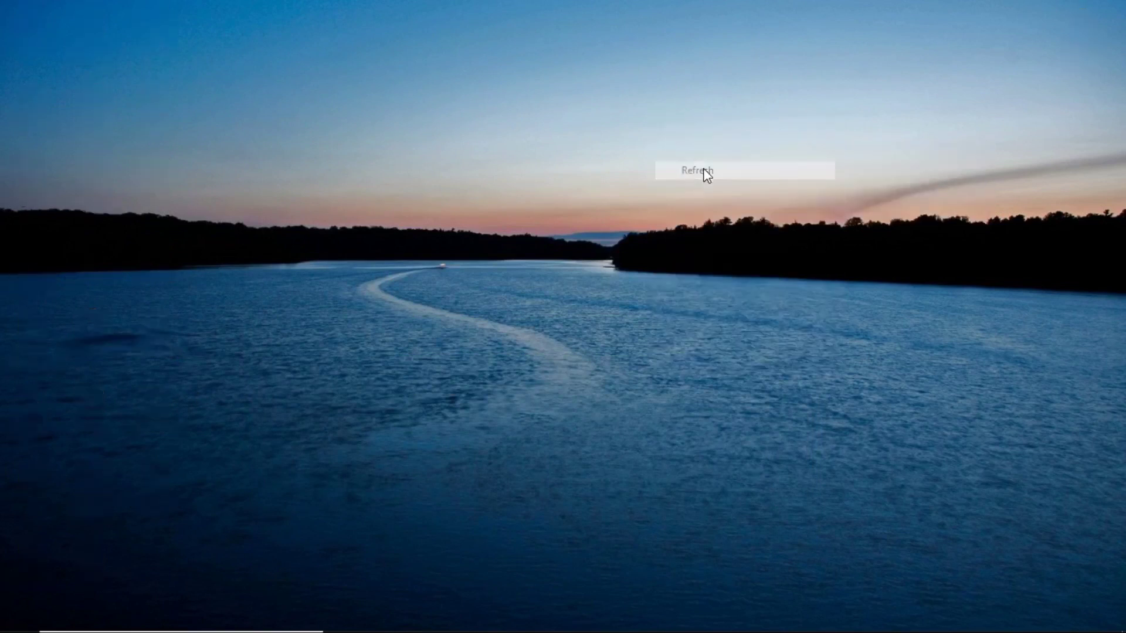
Search Windows for "cmd" and open Command Prompt.
{"action": "mouse_move", "coordinate": [231, 627]}
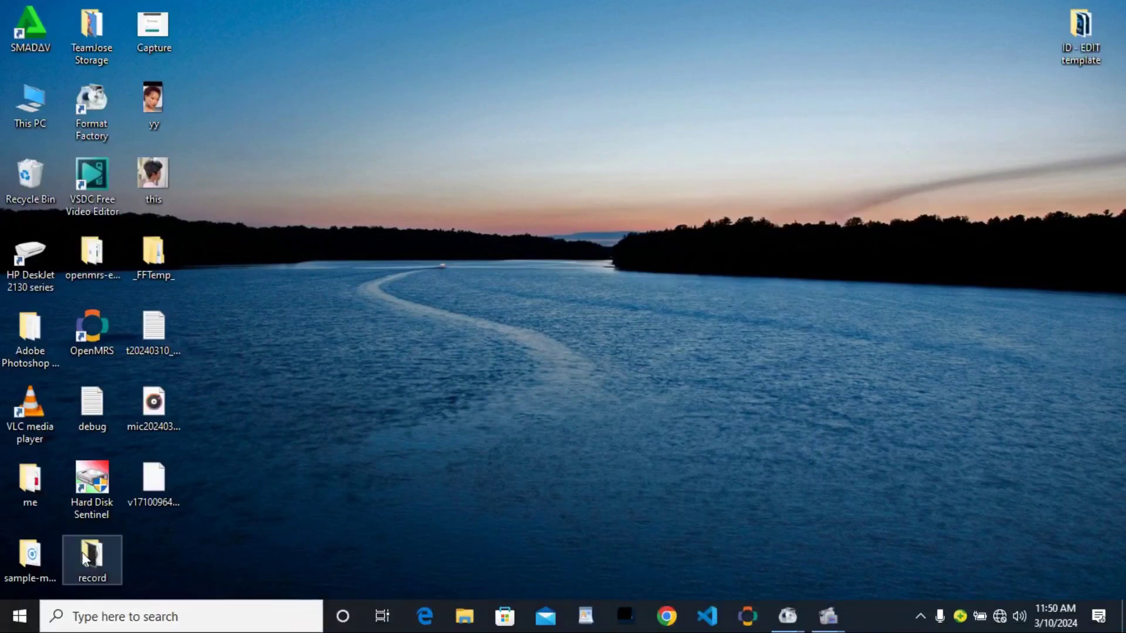
{"action": "left_click", "coordinate": [127, 627]}
{"action": "type", "text": "cm"}
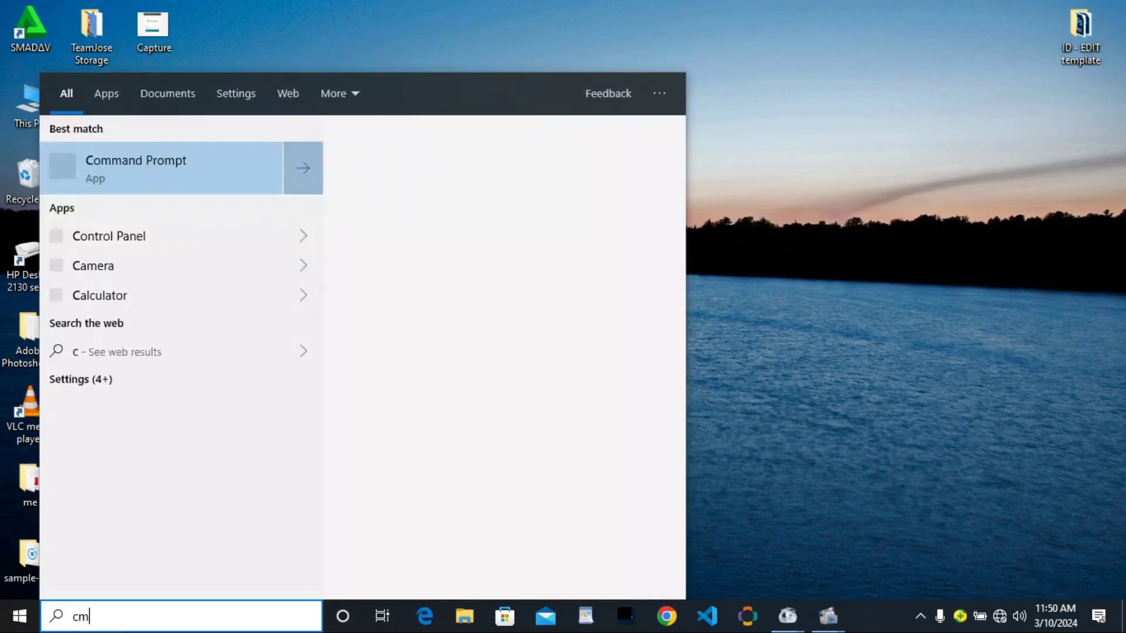
{"action": "type", "text": "d"}
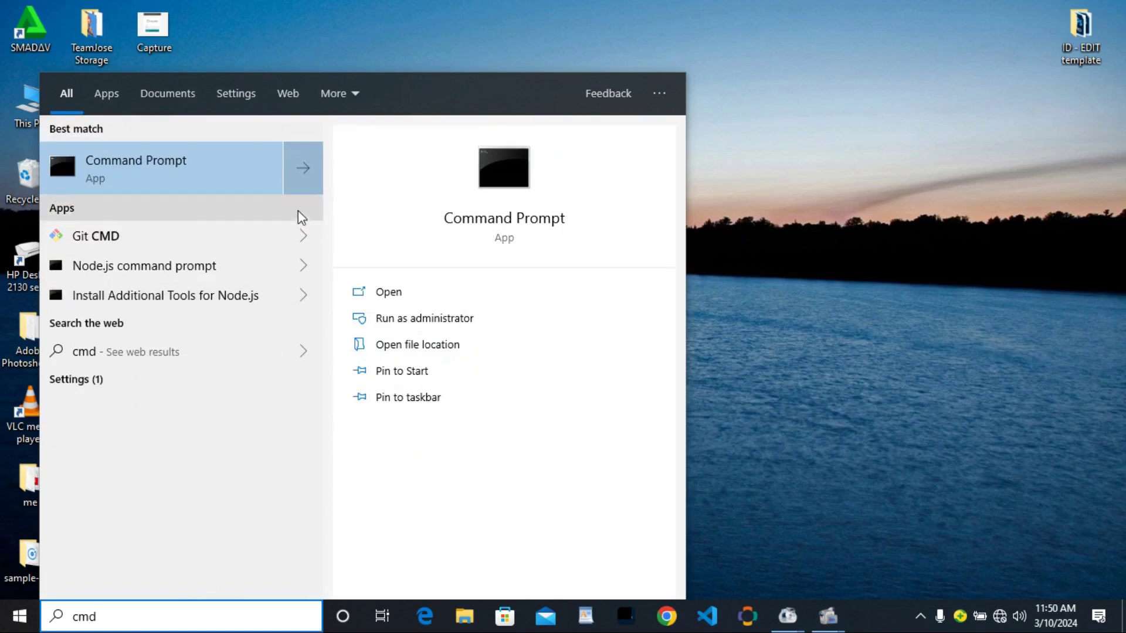
{"action": "left_click", "coordinate": [214, 164]}
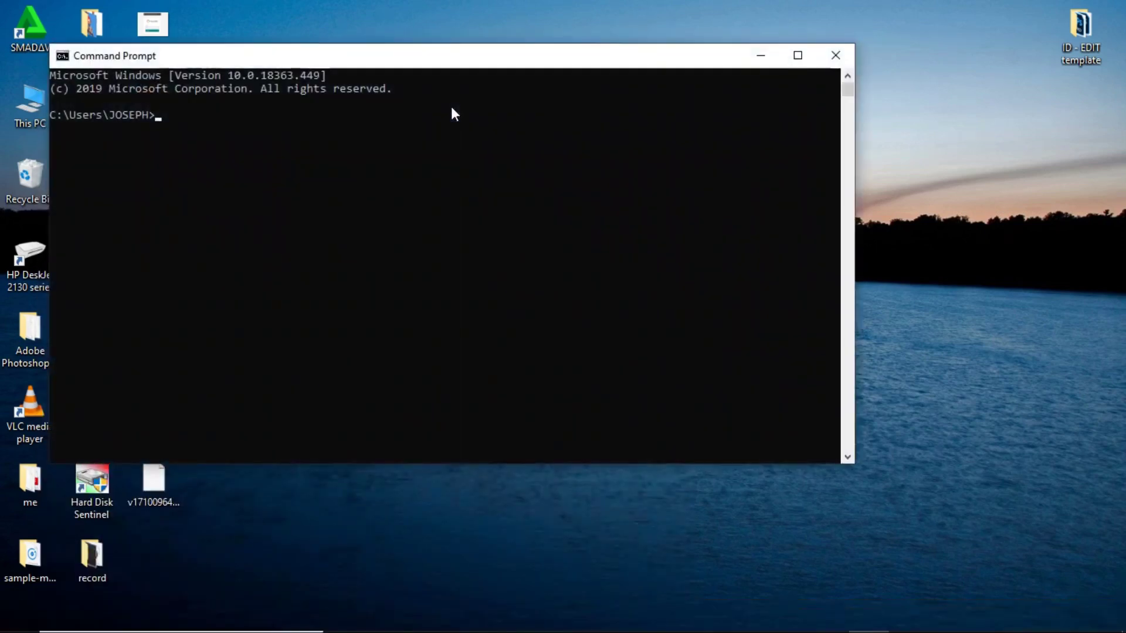
Check the installed Java version by running "java --version", and close Command Prompt.
{"action": "left_click", "coordinate": [487, 247]}
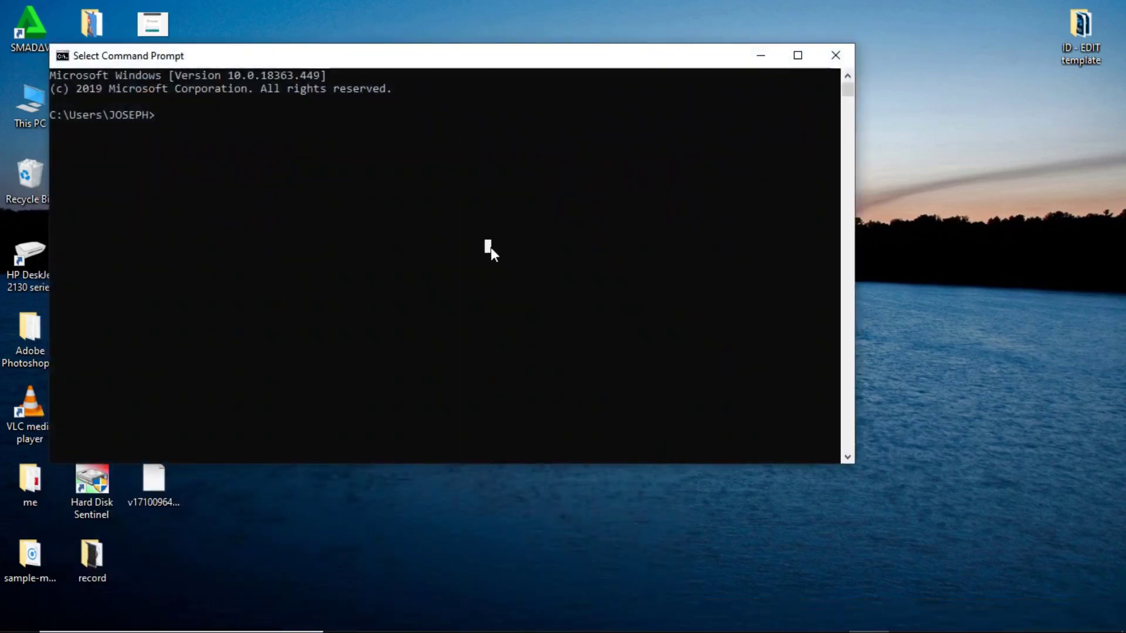
{"action": "type", "text": "java "}
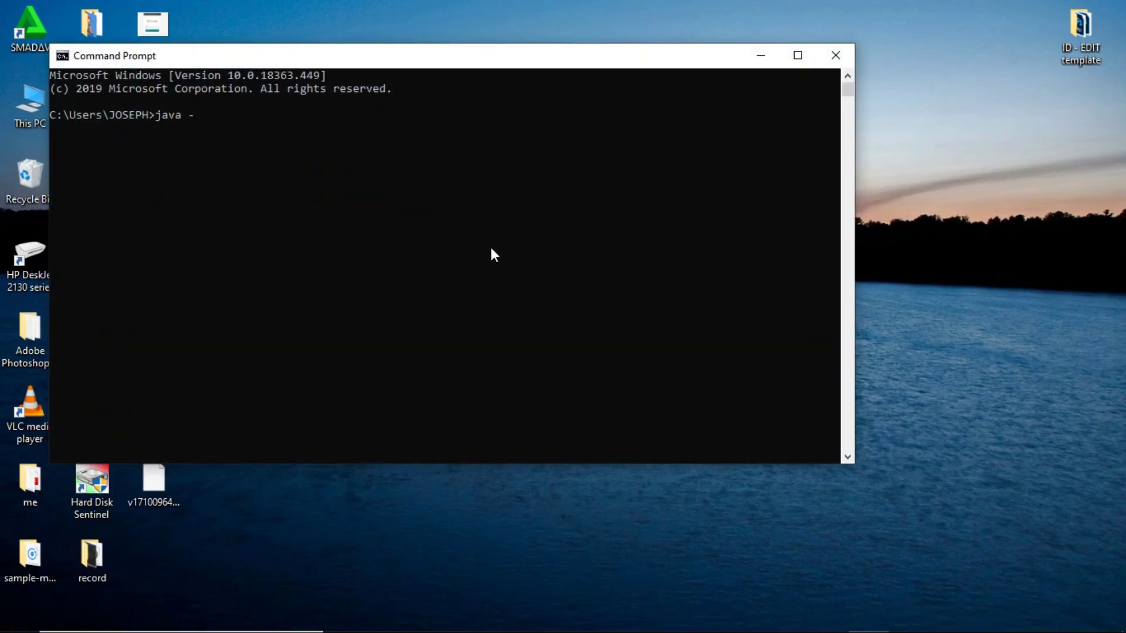
{"action": "type", "text": "--version"}
{"action": "key", "text": "Return"}
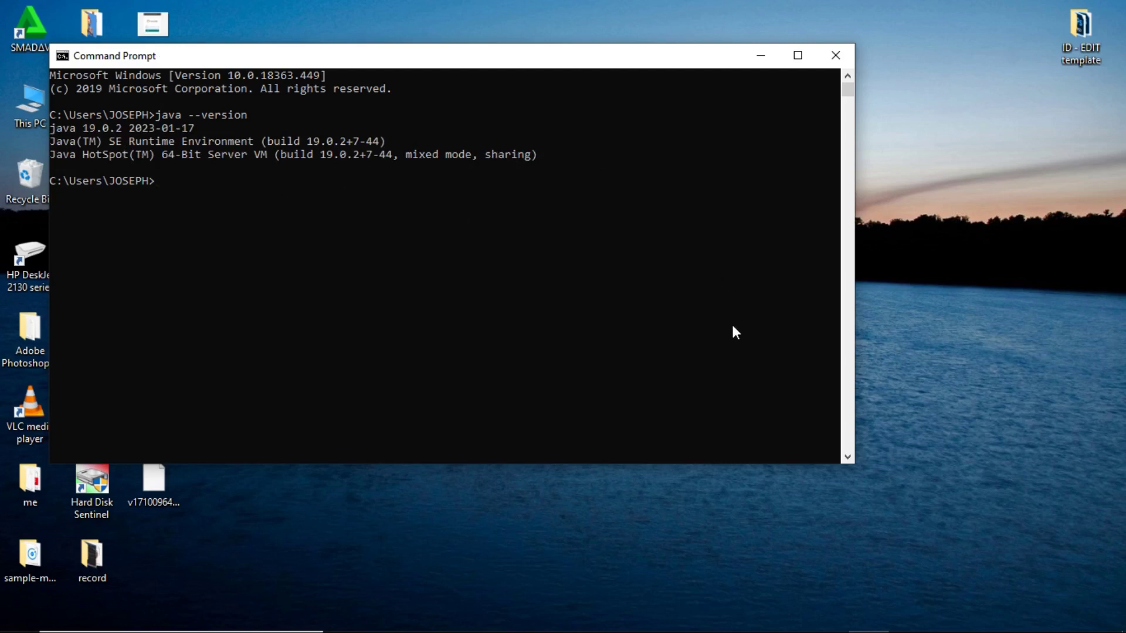
{"action": "left_click", "coordinate": [837, 56]}
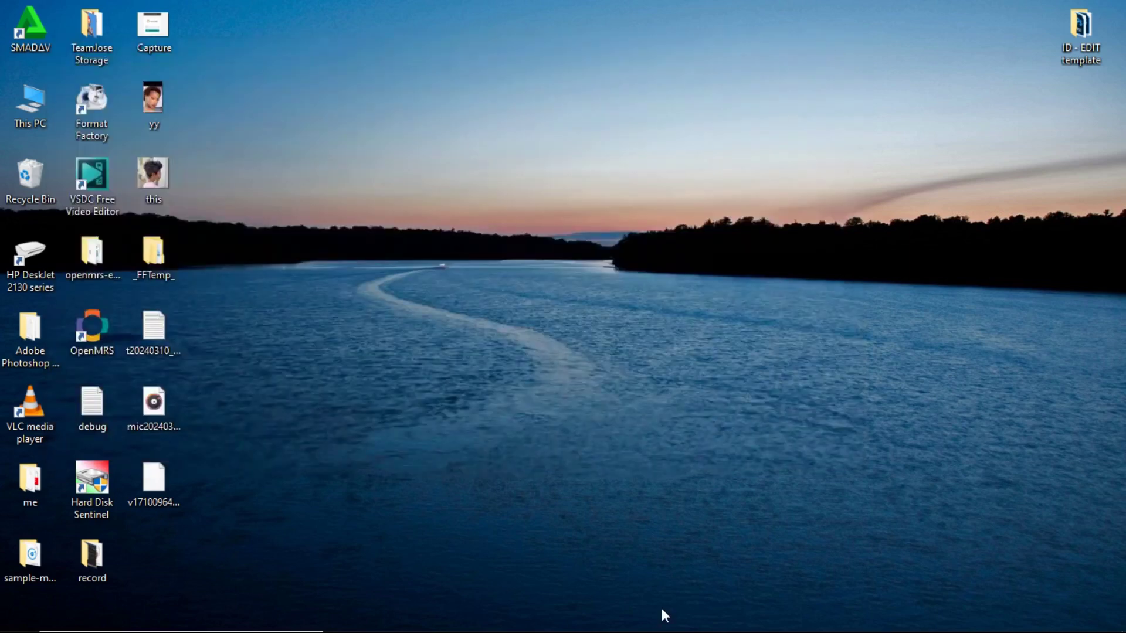
{"action": "mouse_move", "coordinate": [787, 616]}
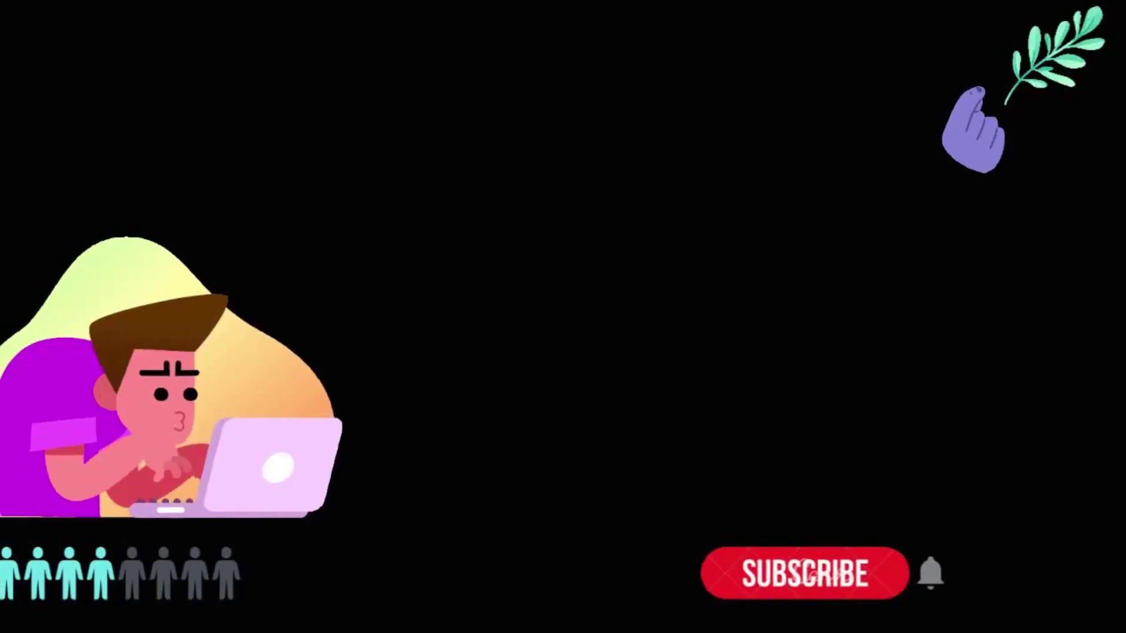